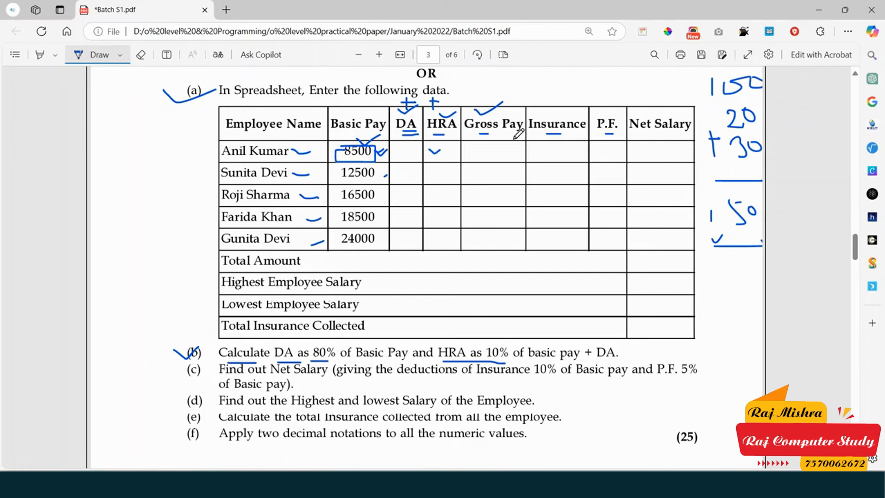
- Mark the Insurance and P.F. headings and the "DA as 80%" instruction in the question PDF with pen strokes
left_click(540, 111)
left_click_drag(544, 115, 606, 112)
left_click_drag(287, 344, 328, 343)
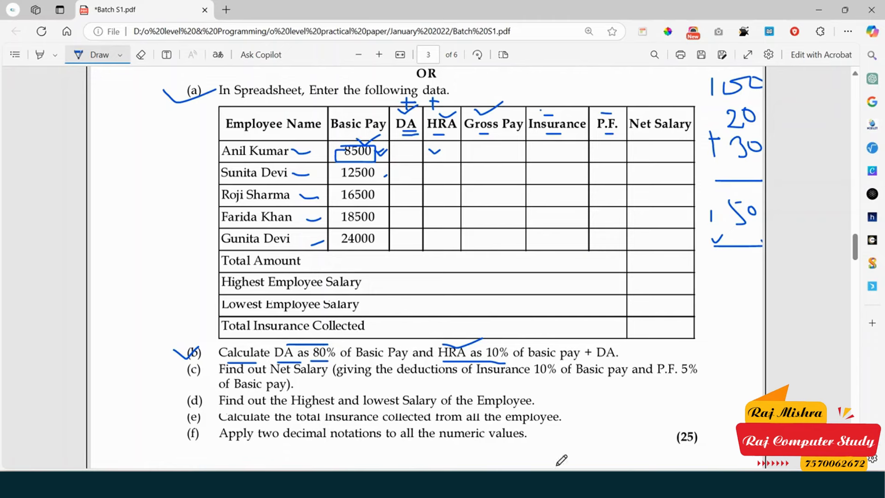
- Switch to LibreOffice Calc and enter the DA formula =B2*80% in cell C2
left_click(570, 484)
left_click(299, 134)
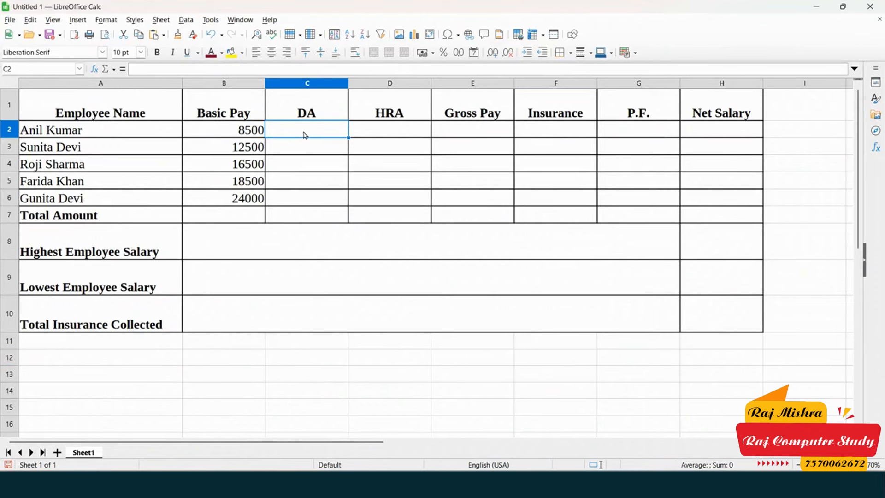
type("=")
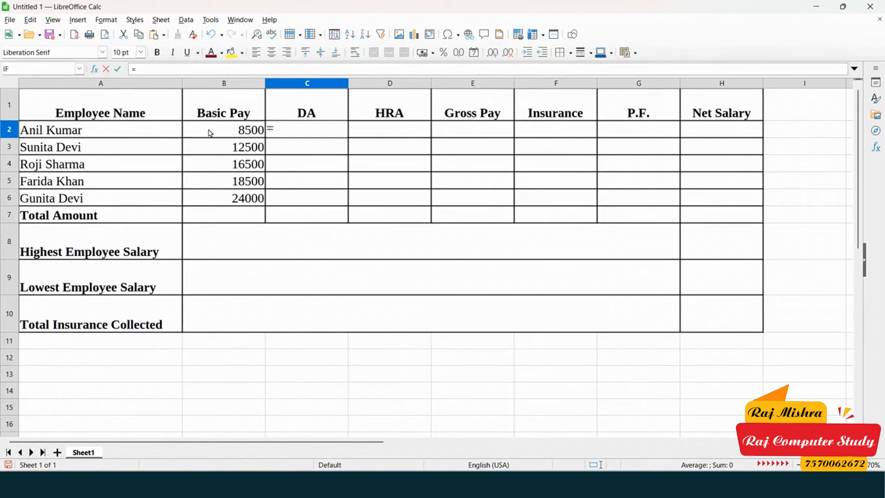
left_click(233, 131)
type("*0")
key("BackSpace")
type("80%")
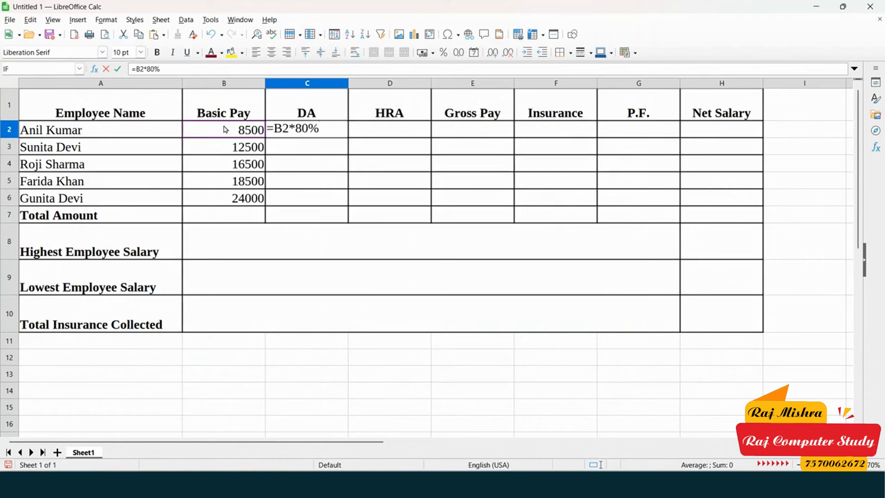
key("Return")
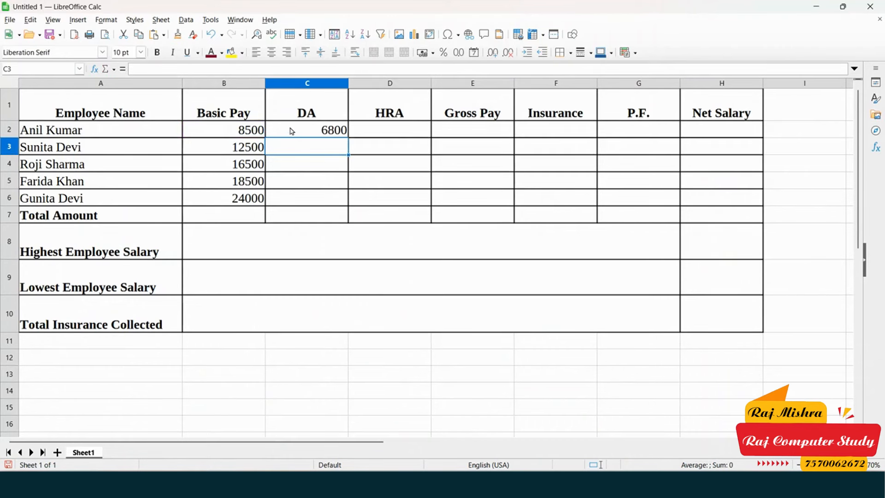
left_click(313, 135)
left_click(227, 135)
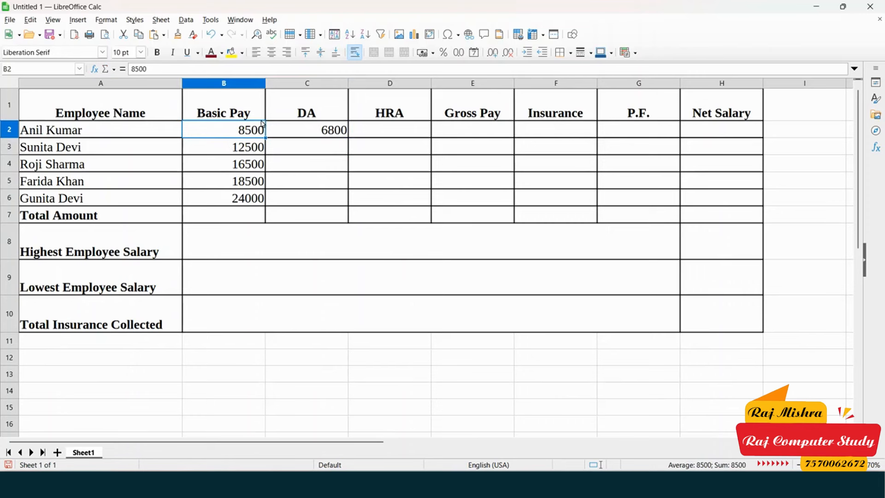
left_click(333, 136)
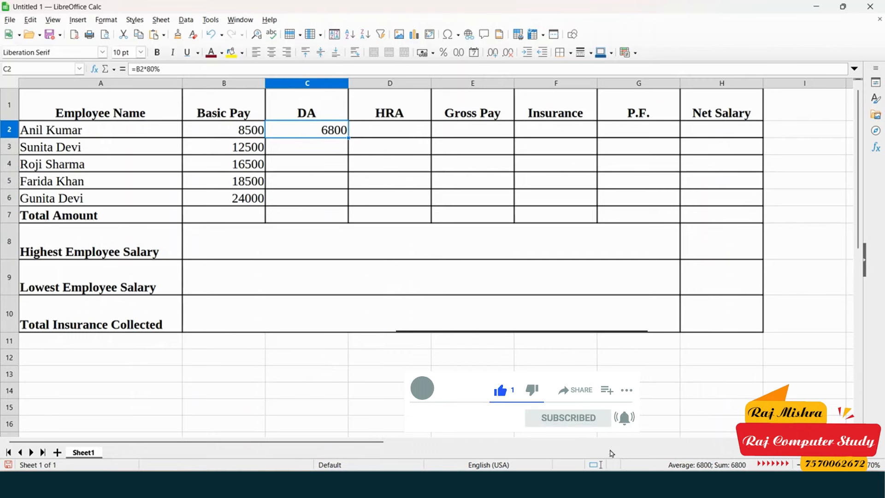
- Switch to the question PDF and mark the 10% HRA rate, the DA term, and the first employee's Basic Pay and DA cells
left_click(521, 483)
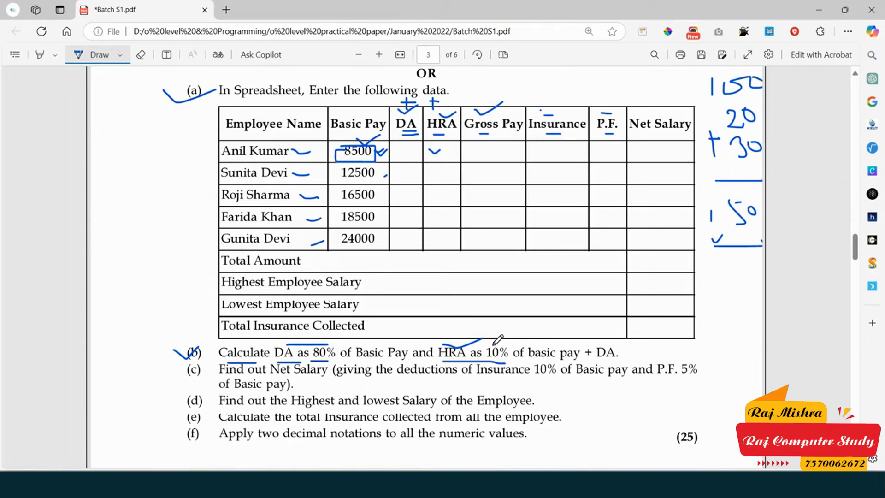
left_click_drag(494, 344, 504, 342)
left_click_drag(596, 362, 628, 363)
left_click_drag(329, 141, 342, 140)
left_click_drag(398, 144, 409, 144)
left_click_drag(347, 143, 362, 144)
- Switch to LibreOffice Calc and write the HRA formula =(B2+C2)*10% in cell D2
key("alt+Tab")
left_click(385, 136)
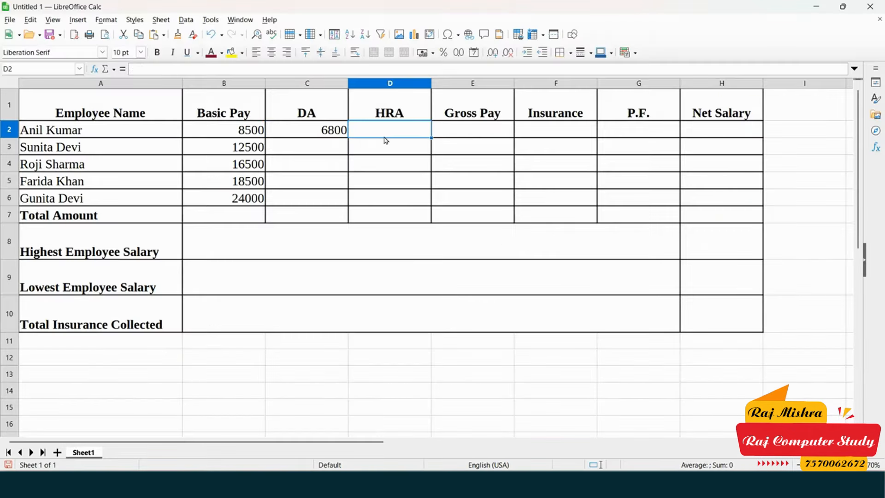
type("=")
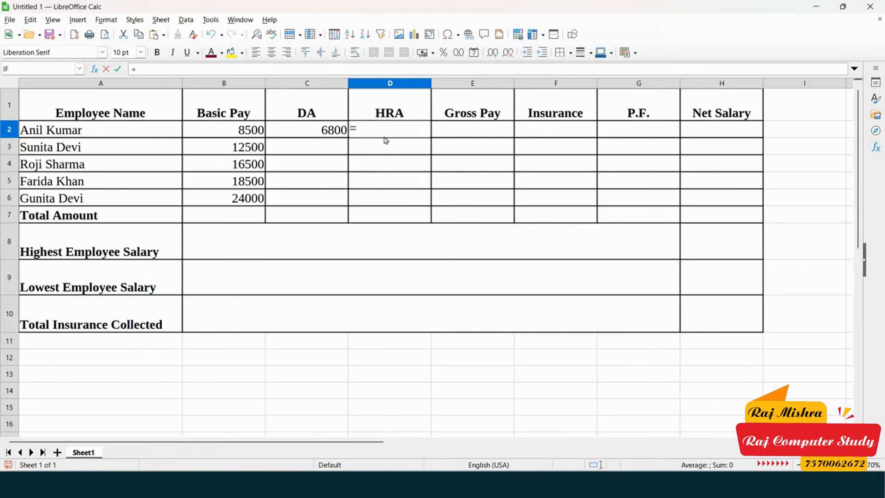
type("(")
left_click(222, 131)
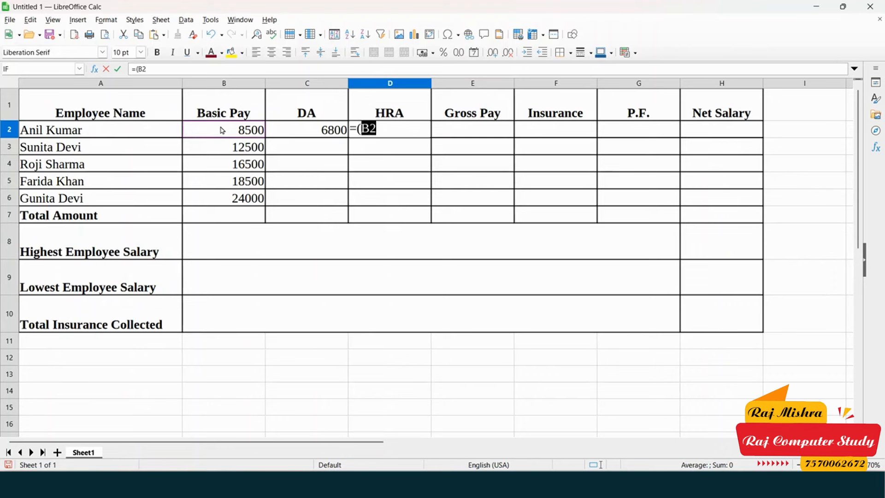
type("+")
left_click(303, 133)
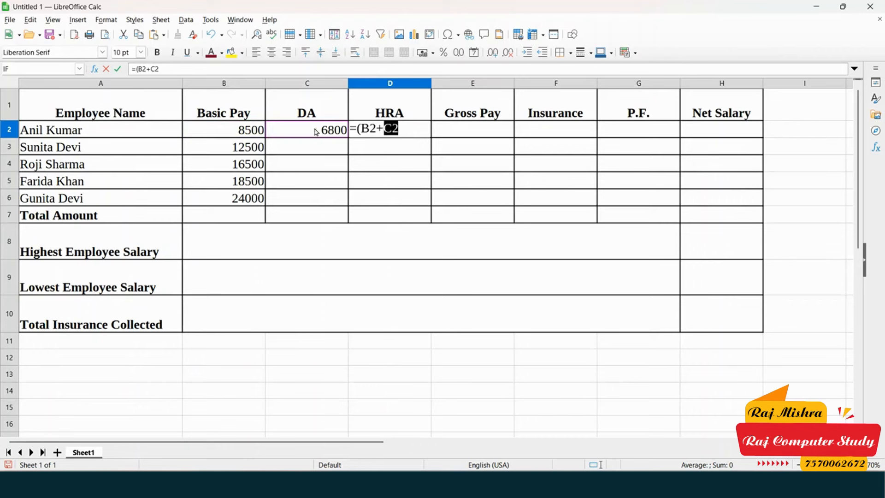
type(")*10%")
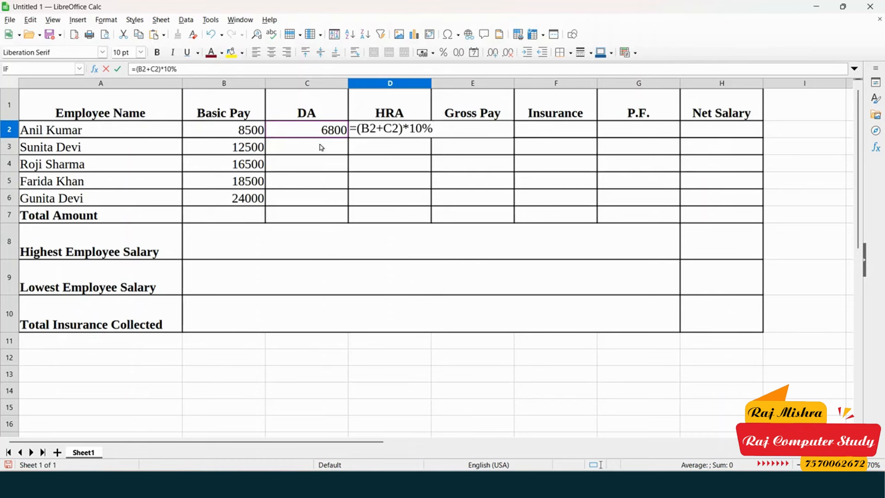
- Switch to the question PDF, underline "basic pay + DA" and mark the 10% rate in part (b)
key("alt+Tab")
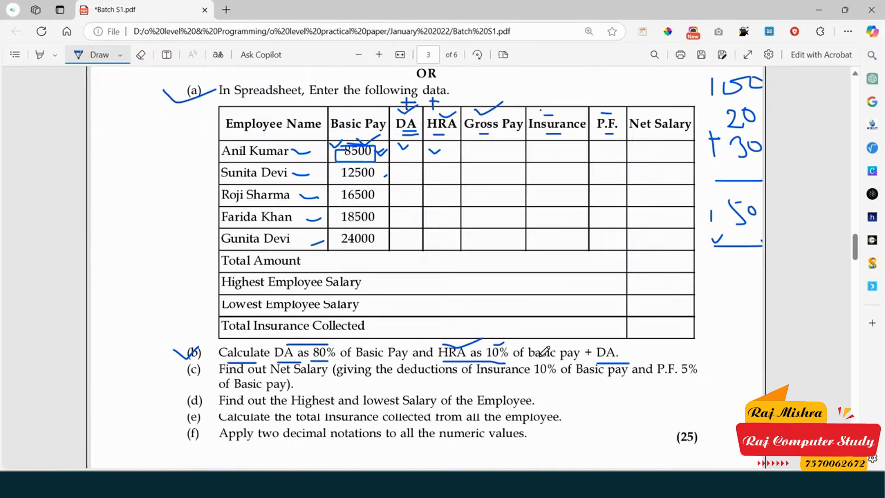
left_click_drag(529, 364, 627, 363)
left_click_drag(492, 346, 502, 342)
- Return to LibreOffice Calc and commit the HRA formula in D2
key("alt+Tab")
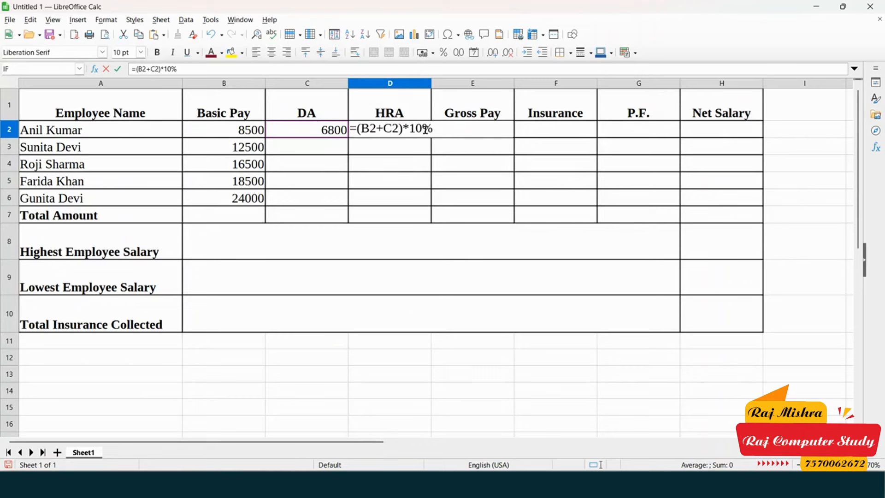
key("Return")
left_click(397, 134)
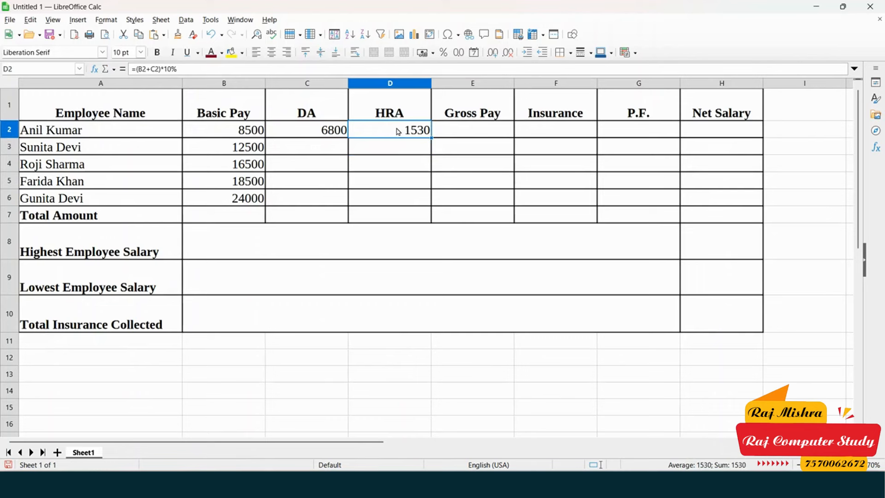
- Fill the DA formula down from C2 to C6 and the HRA formula down from D2 to D6
left_click(320, 133)
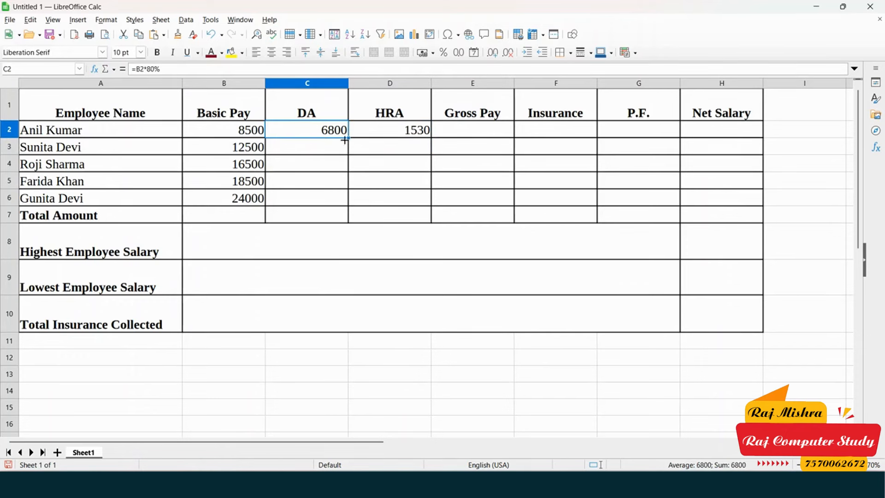
double_click(348, 137)
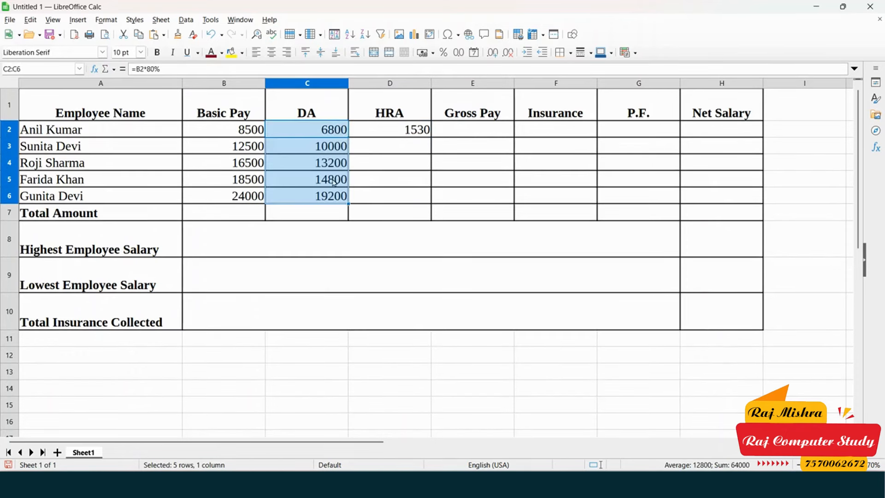
left_click(403, 131)
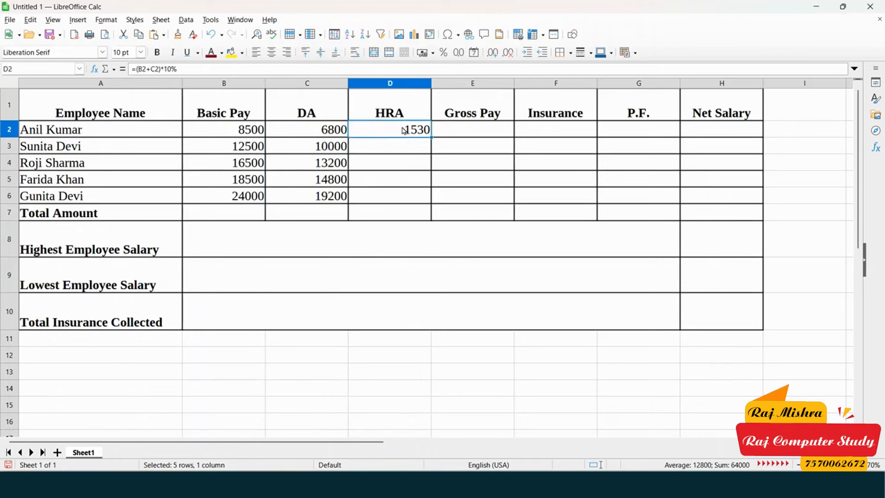
double_click(432, 136)
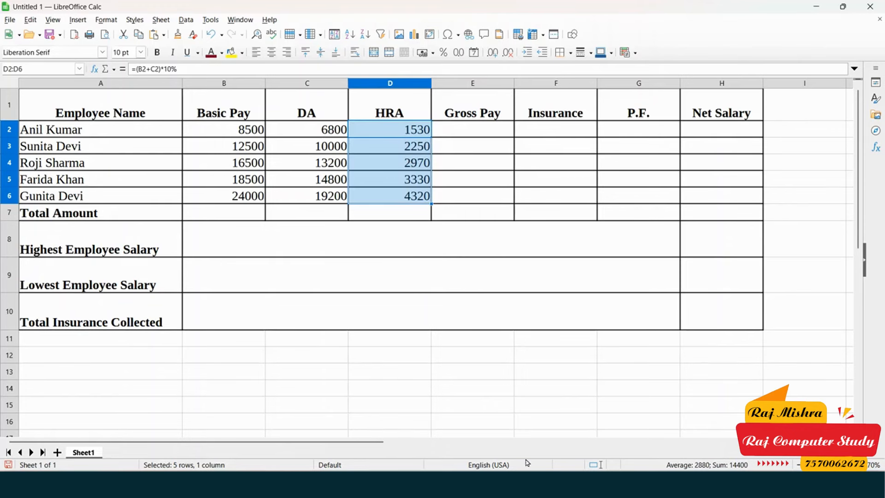
- Switch to the question PDF, tick part (b), and mark the 10% Insurance rate in part (c) and above the Insurance heading
left_click(484, 484)
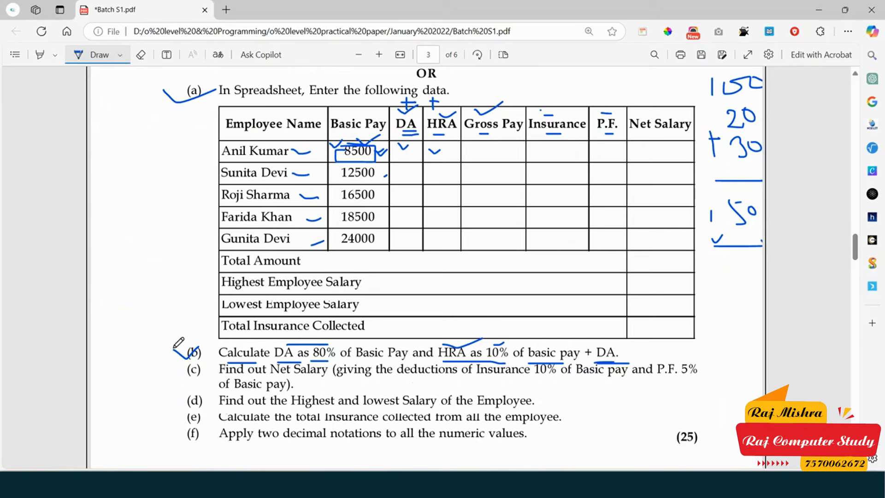
left_click_drag(173, 350, 202, 338)
left_click_drag(543, 377, 557, 378)
mouse_move(540, 91)
left_mouse_down()
mouse_move(540, 105)
mouse_move(548, 93)
mouse_move(561, 100)
left_mouse_up()
left_click(572, 96)
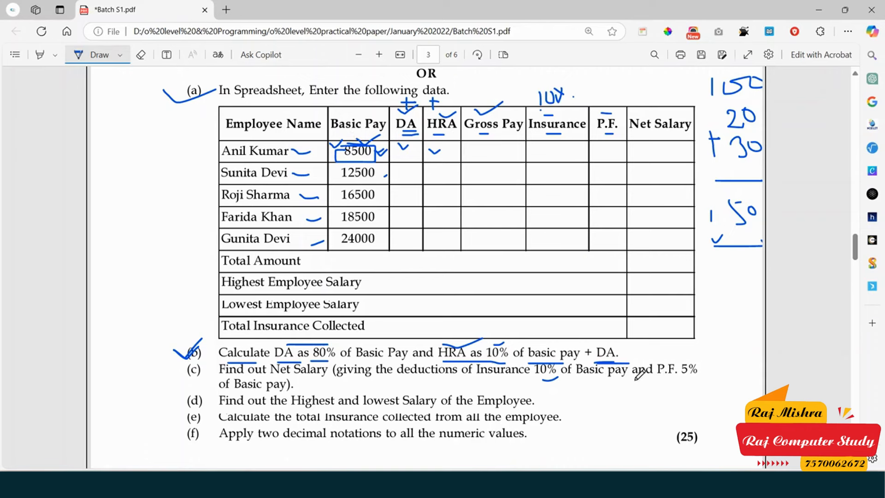
- Annotate above the P.F. heading, underline "Basic pay" in part (c), and return to LibreOffice Calc
mouse_move(596, 89)
left_mouse_down()
mouse_move(588, 103)
mouse_move(606, 85)
mouse_move(598, 81)
left_mouse_up()
left_click(612, 92)
left_click_drag(241, 394, 256, 394)
key("alt+Tab")
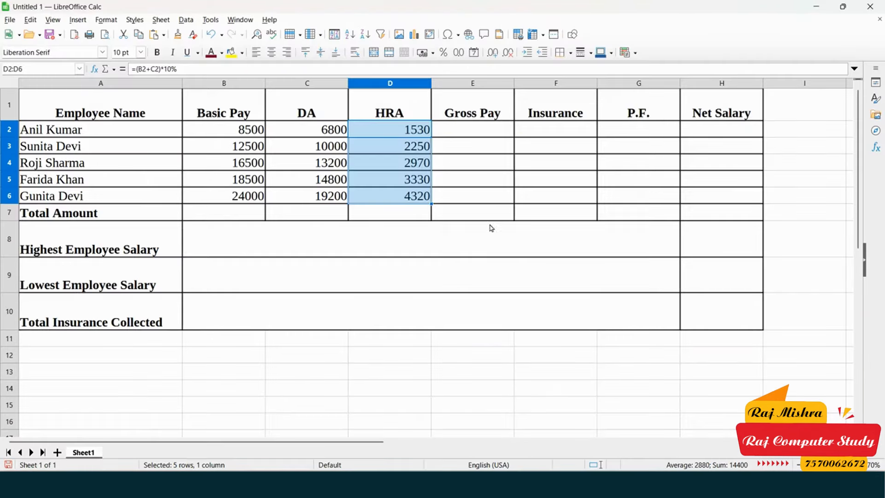
- Calculate the first employee's Gross Pay in E2 with the manually written formula =SUM(B2:D2)
left_click(466, 134)
type("=sum")
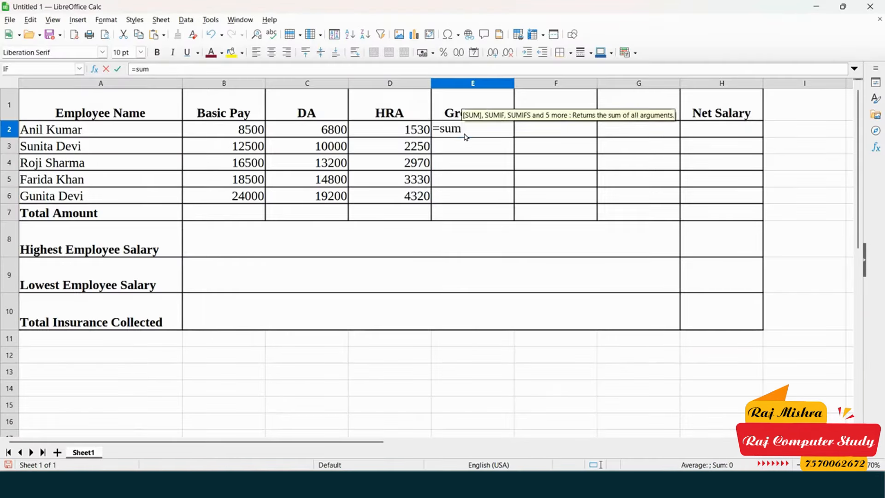
type("(")
left_click_drag(231, 133, 391, 134)
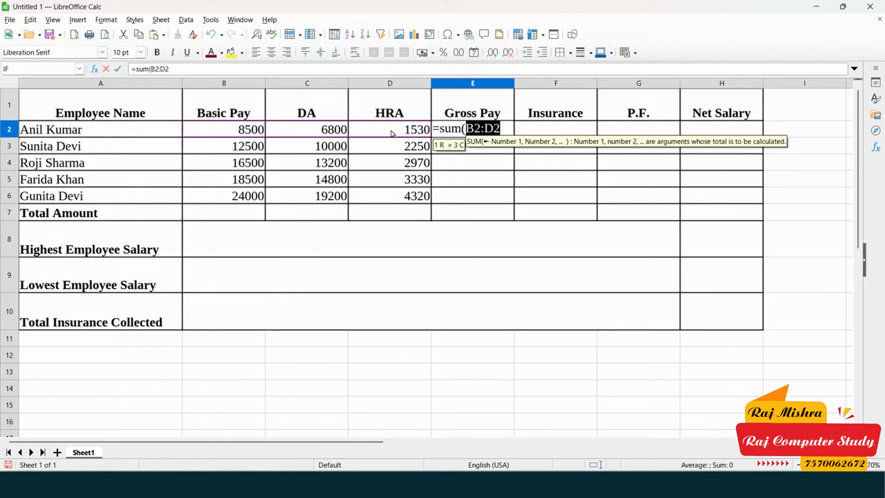
type(")")
key("Return")
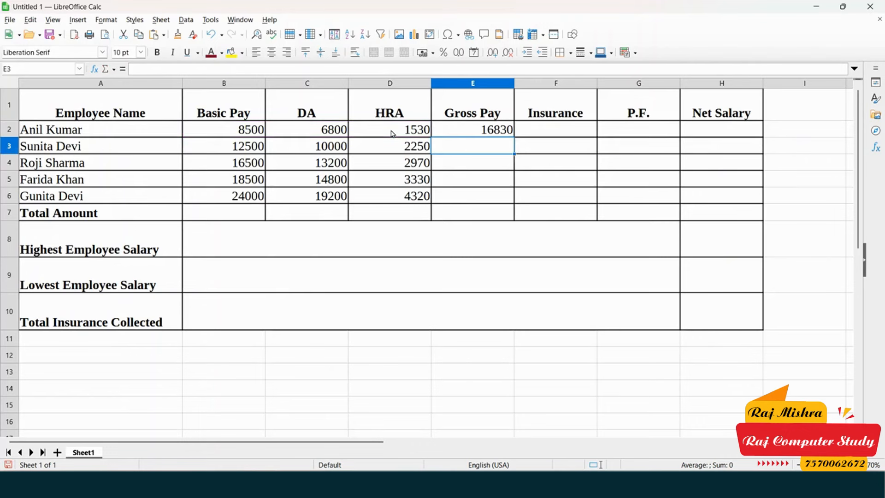
- Clear the Gross Pay formula from cell E2
left_click(511, 132)
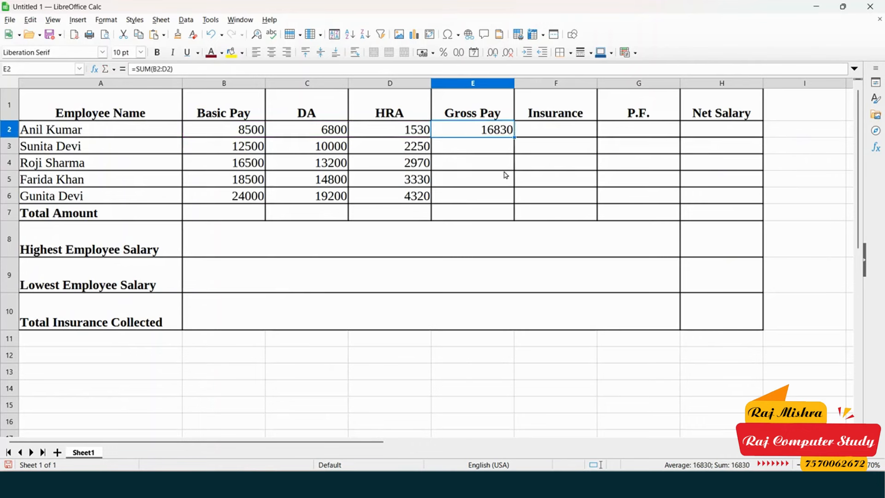
key("Delete")
left_click(483, 168)
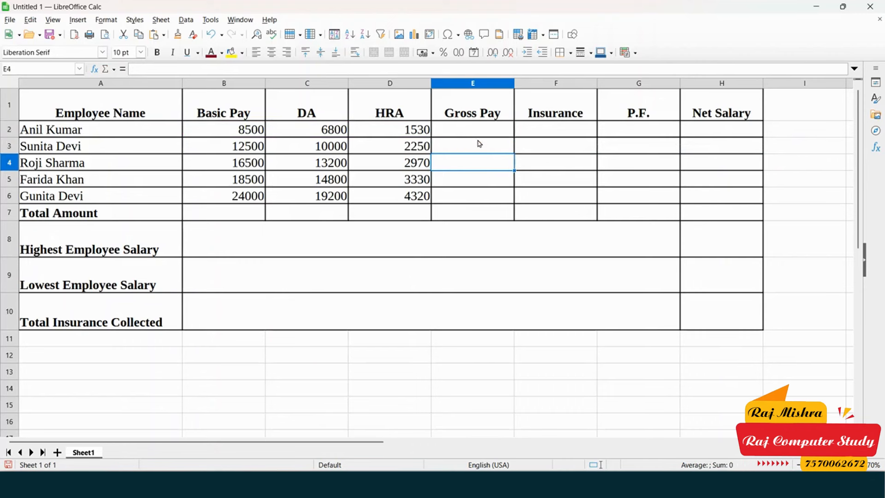
- Insert an automatic sum of B2:D2 in Gross Pay cell E2 and fill it down to E6
left_click(478, 131)
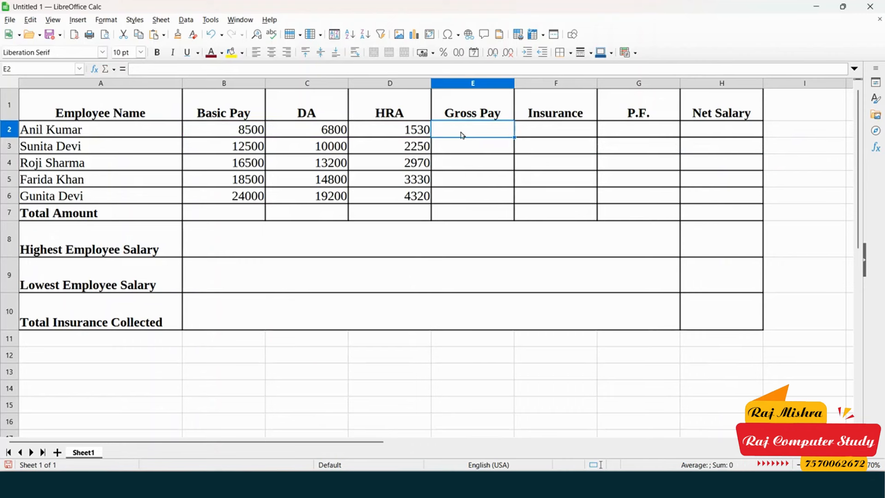
key("alt+equal")
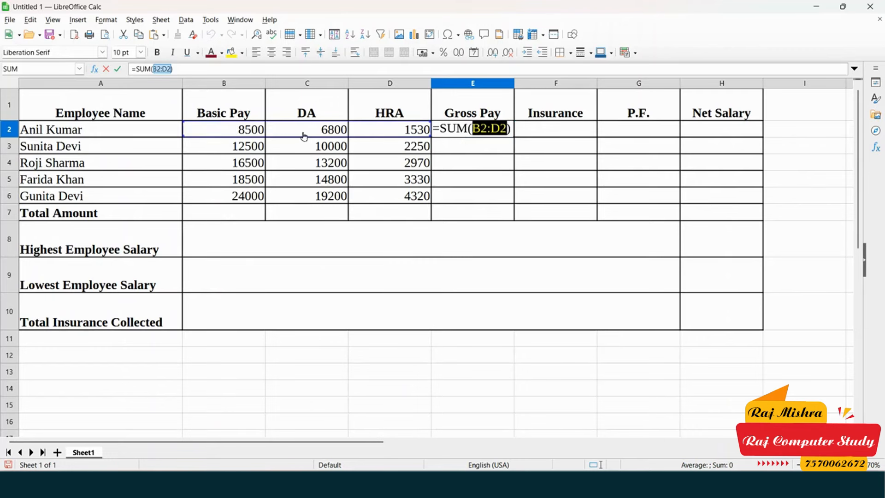
key("Return")
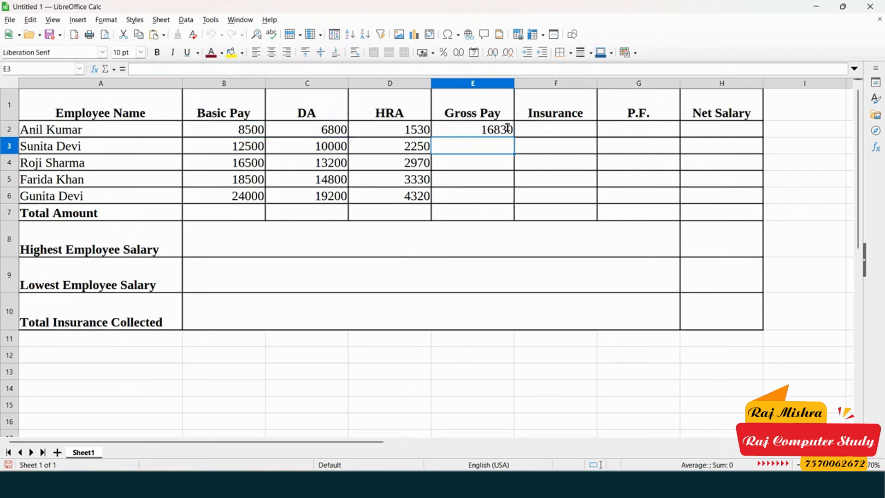
left_click(508, 130)
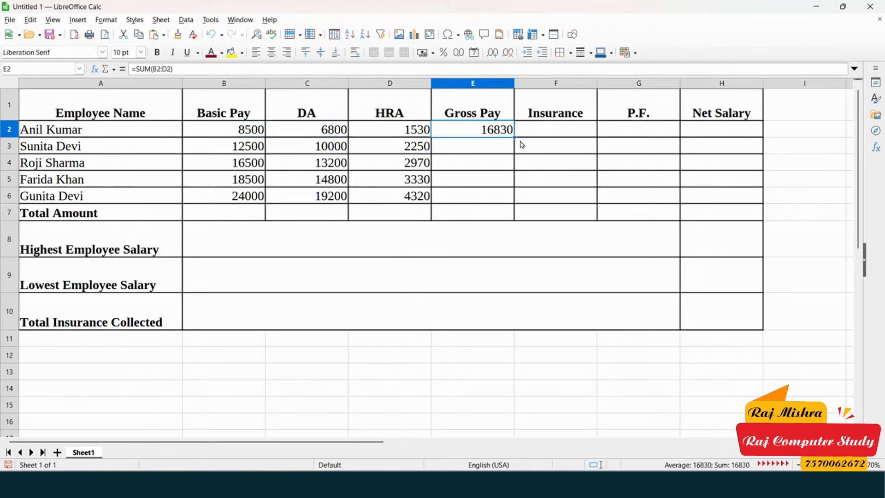
double_click(514, 136)
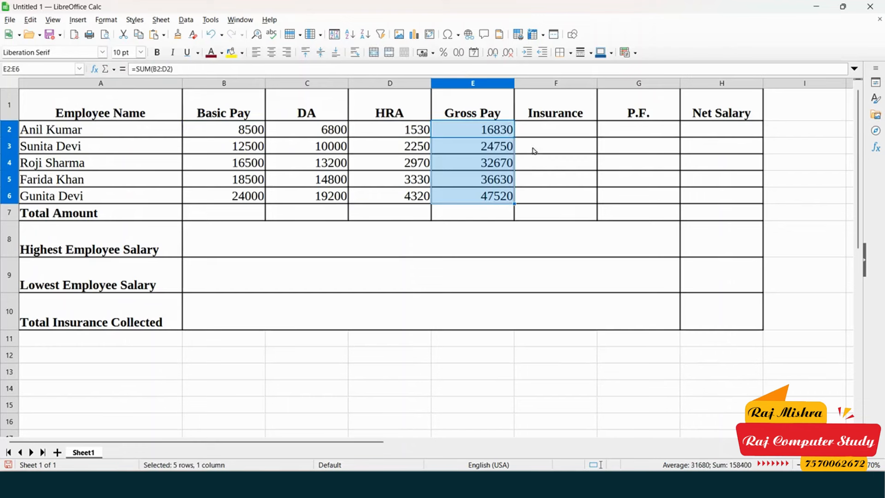
- Calculate the first employee's Insurance in F2 with =B2*10% and fill the formula down to F6
left_click(563, 134)
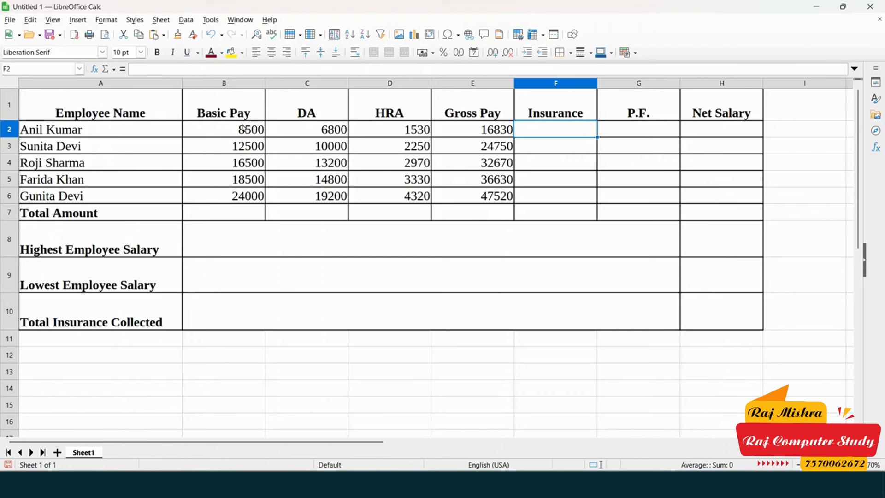
type("=")
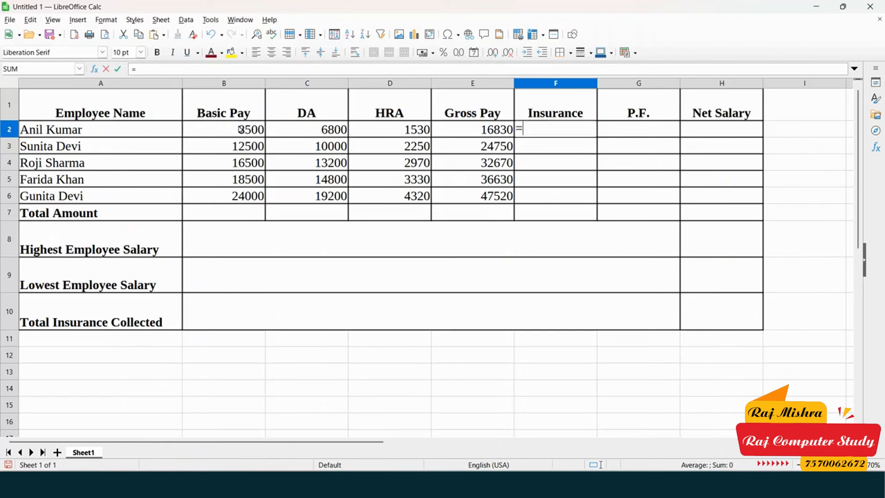
left_click(240, 129)
type("*10%")
key("Return")
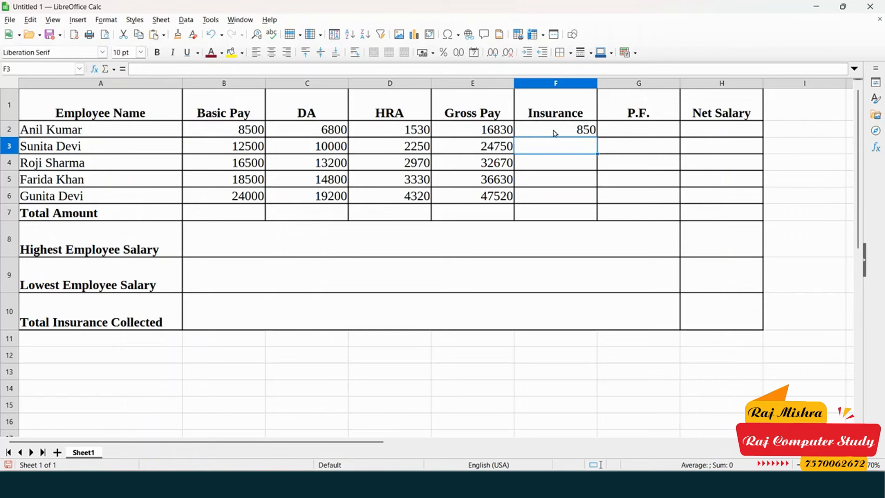
left_click(594, 135)
left_click_drag(595, 136, 596, 205)
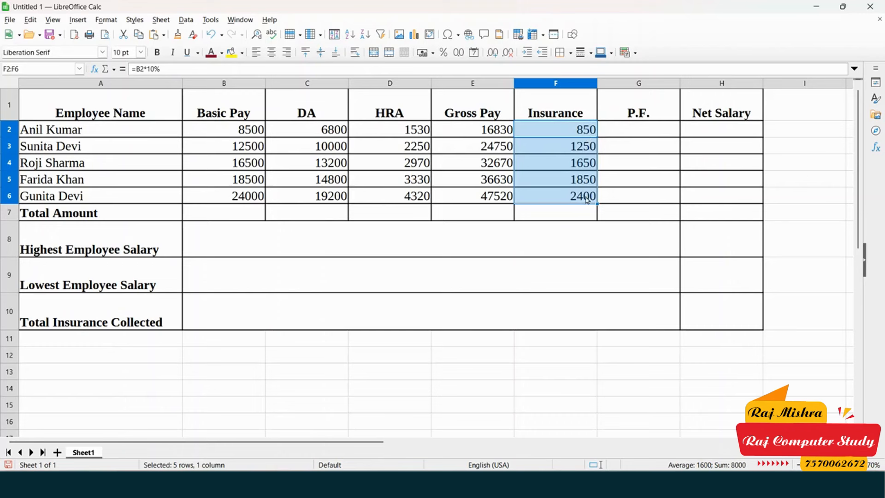
- Calculate the first employee's P.F. in G2 with =B2*5% and fill the formula down to G6
left_click(615, 133)
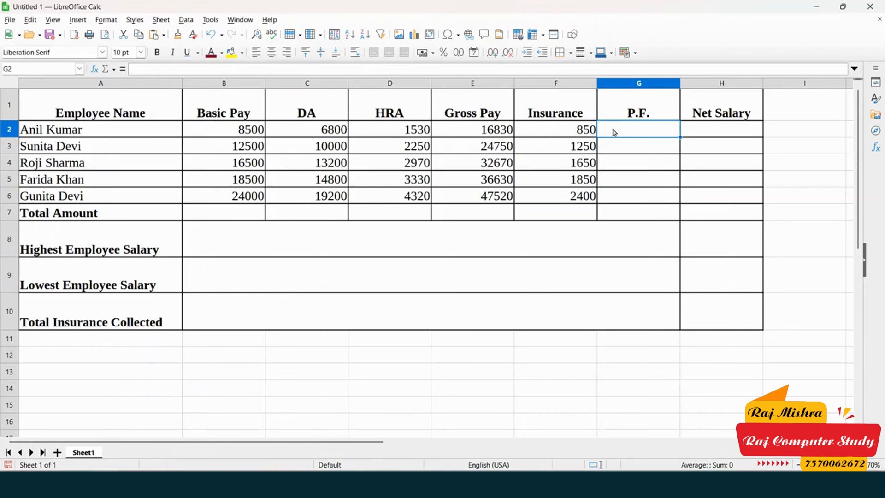
type("=")
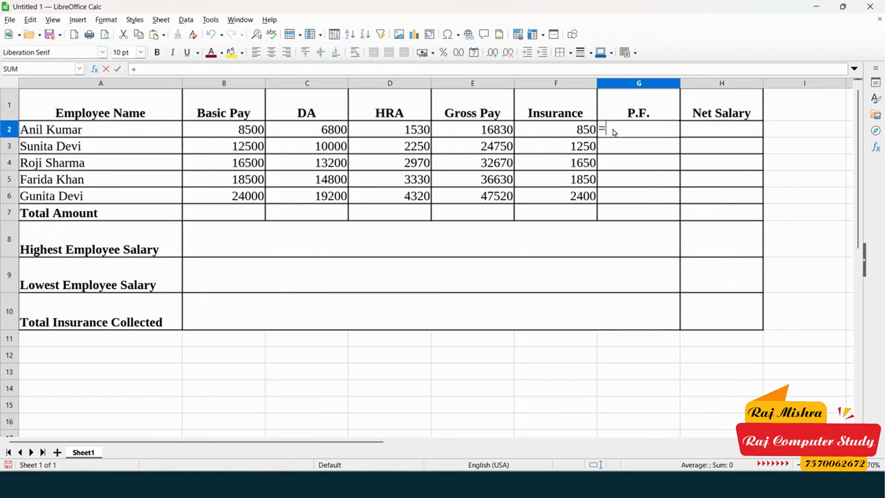
left_click(219, 134)
type("*5%")
key("Return")
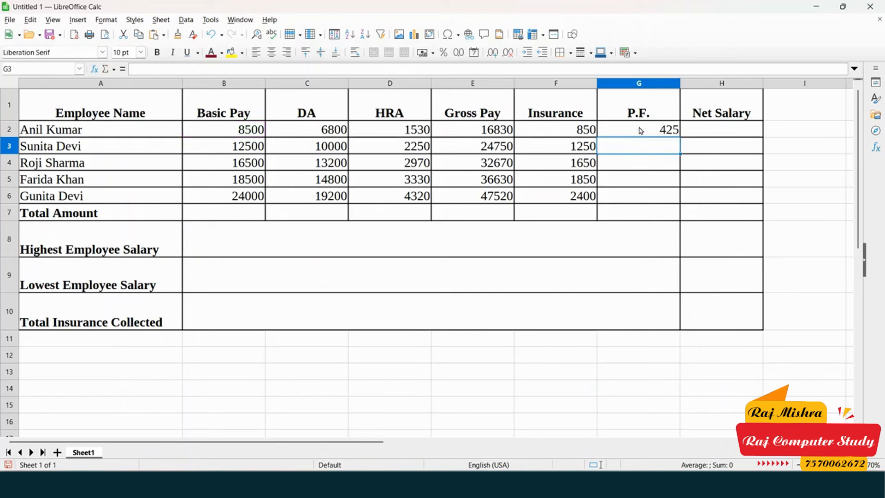
left_click(640, 130)
left_click_drag(679, 136, 676, 200)
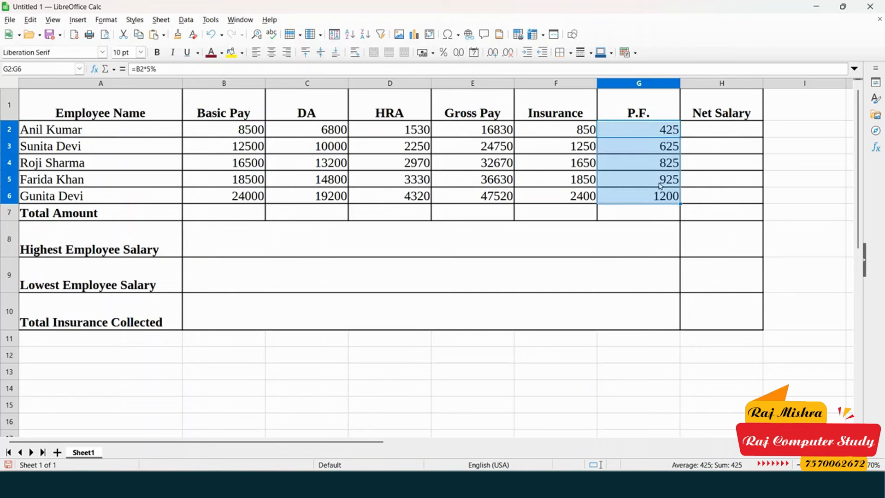
left_click(550, 105)
left_click(634, 115)
left_click(561, 104)
left_click(632, 113)
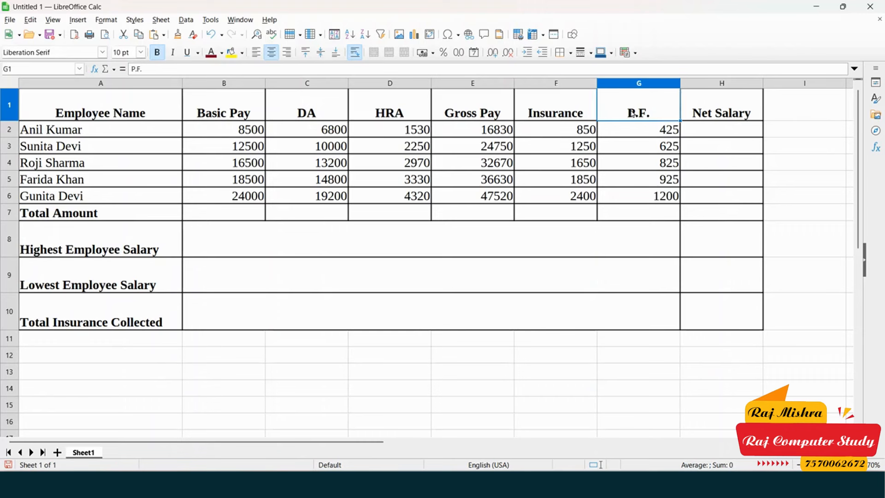
left_click(549, 103)
left_click(621, 113)
- Switch to the question PDF, underline "Net Salary" in part (c), and return to LibreOffice Calc
mouse_move(640, 485)
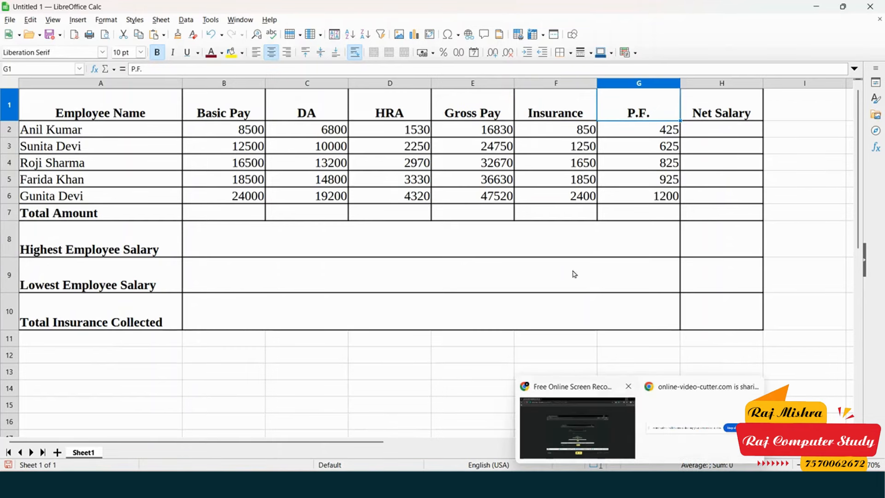
left_click(617, 484)
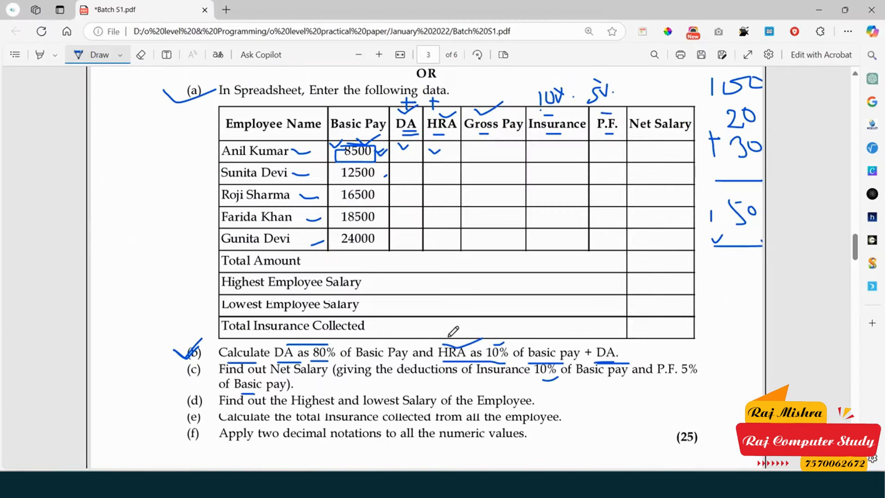
scroll(504, 359, "up", 1)
scroll(231, 396, "down", 1)
scroll(225, 391, "down", 2)
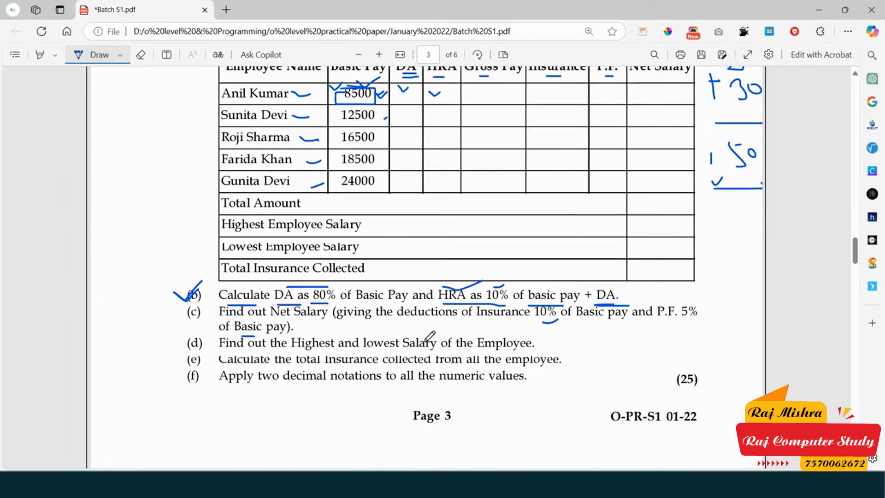
left_click_drag(283, 322, 325, 322)
scroll(654, 158, "up", 1)
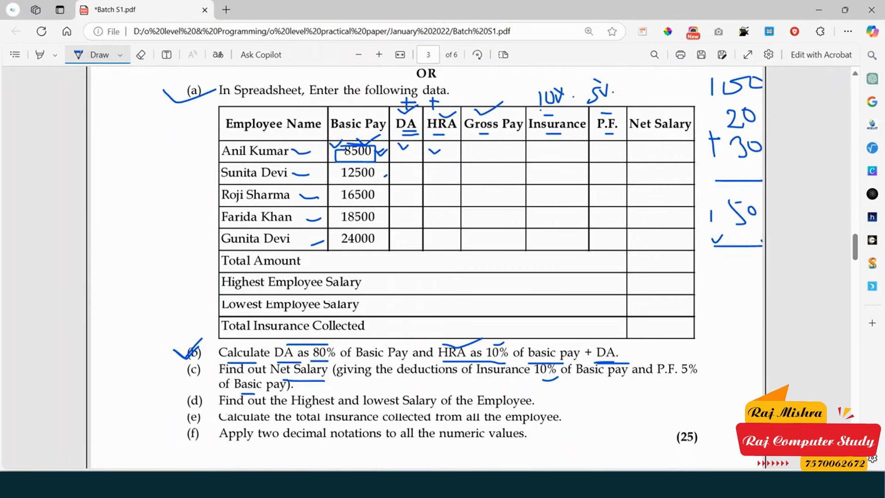
left_click(664, 483)
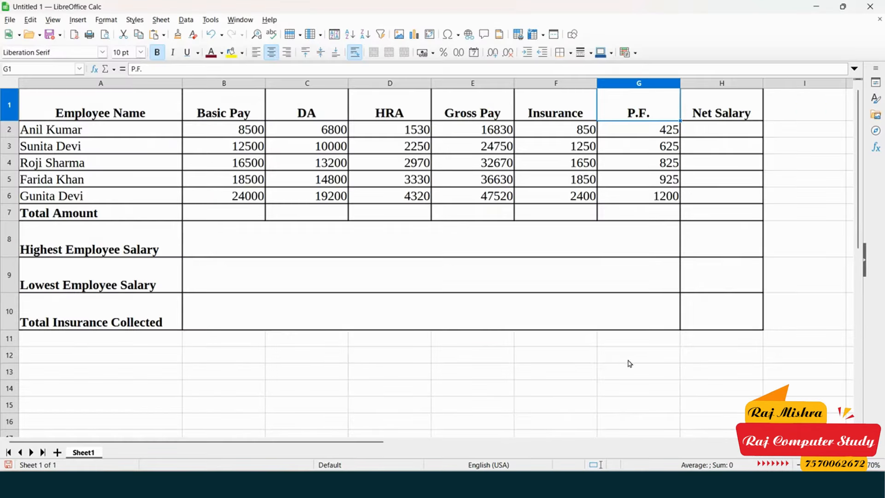
- Review the Insurance, P.F. and Gross Pay cells in row 2 that the Net Salary depends on
left_click(724, 134)
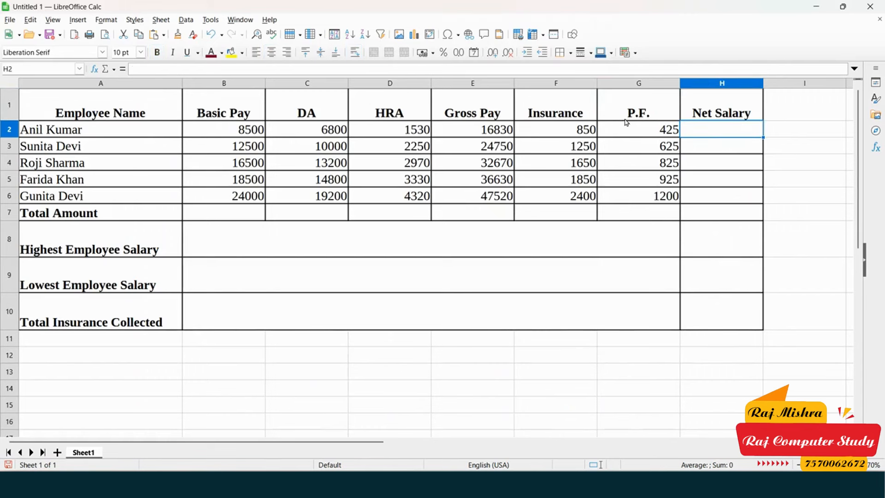
left_click(576, 131)
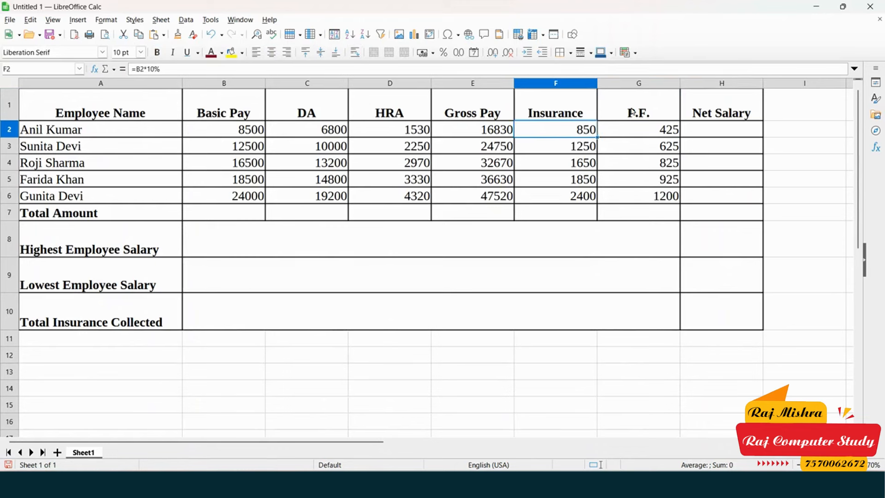
left_click(642, 135)
left_click(560, 127)
left_click(627, 126)
left_click(585, 127)
left_click(633, 126)
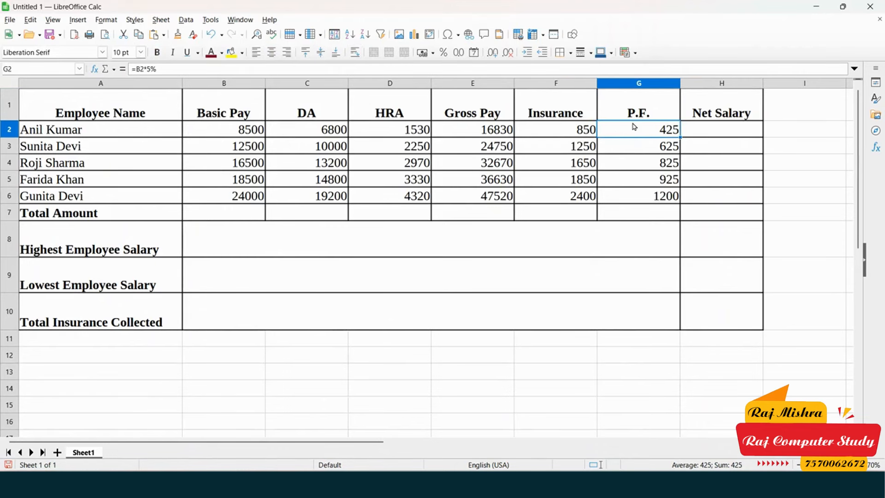
left_click(478, 130)
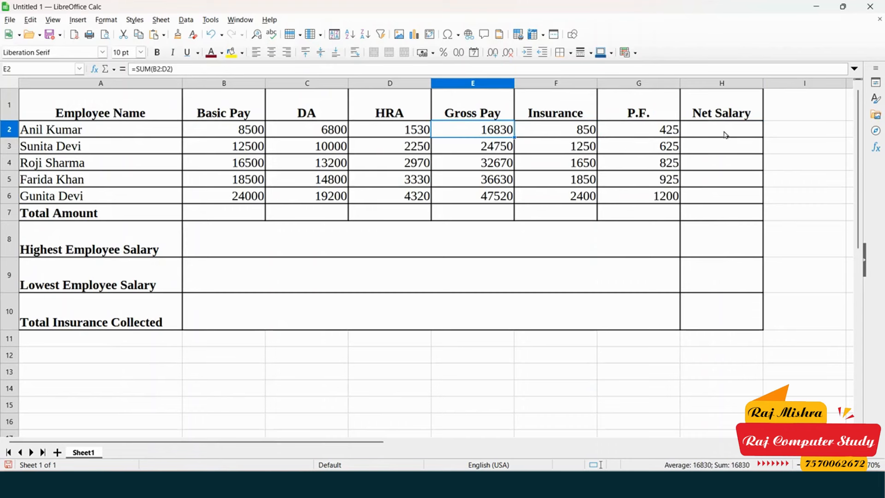
- Calculate the first employee's Net Salary in H2 with =E2-(F2+G2) and fill the formula down to H6
left_click(698, 131)
type("=")
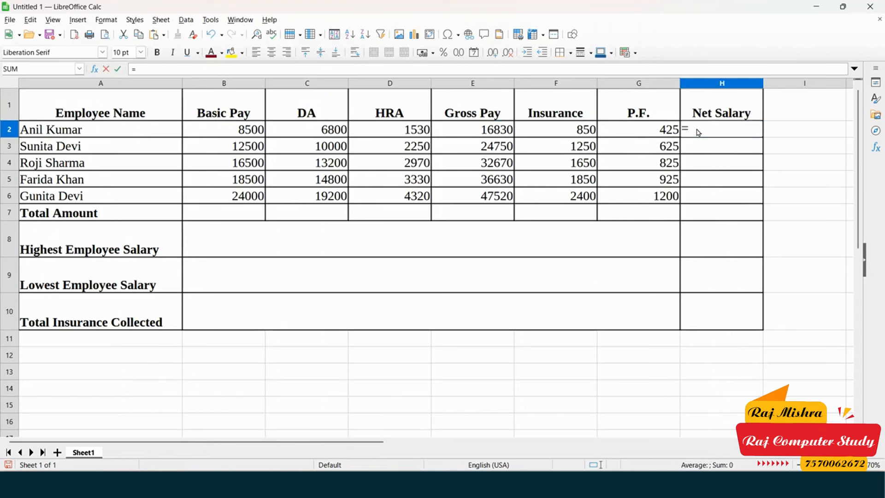
left_click(483, 131)
type("-(")
left_click(573, 131)
type("+")
left_click(618, 133)
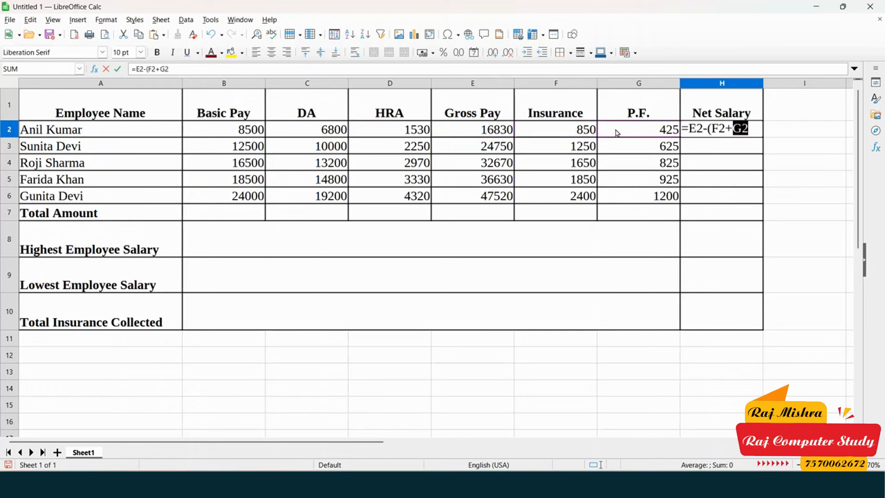
type(")")
key("Return")
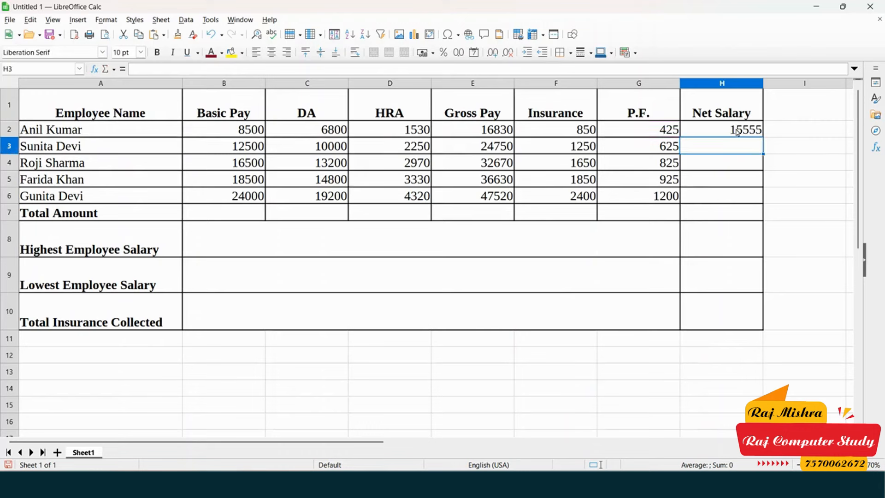
left_click(738, 132)
double_click(762, 138)
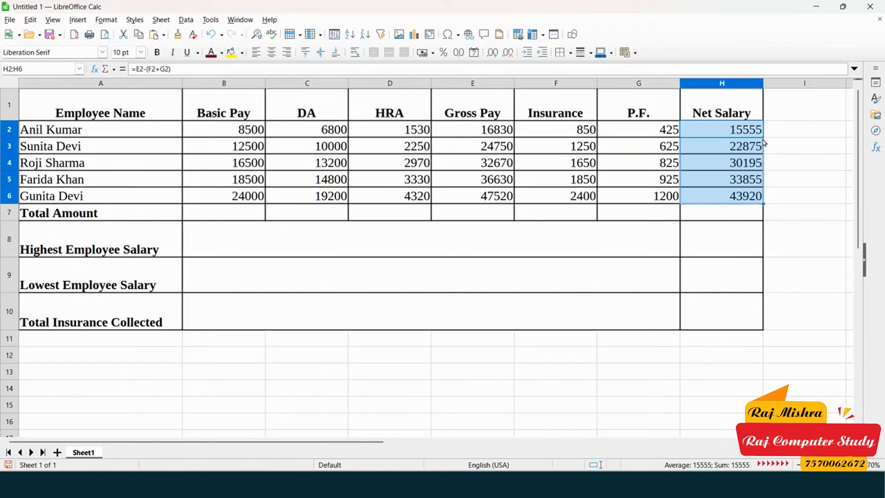
- Check the first employee's row cell by cell, from the name and Basic Pay through to P.F
left_click(67, 135)
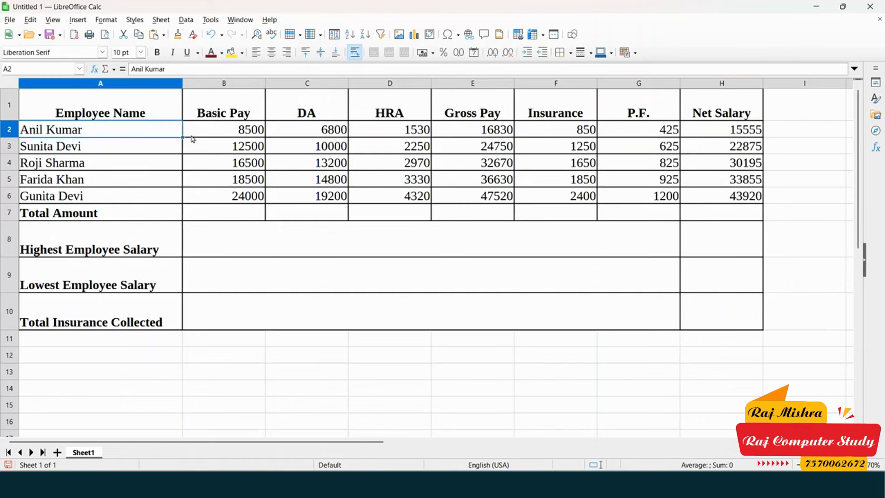
left_click(236, 132)
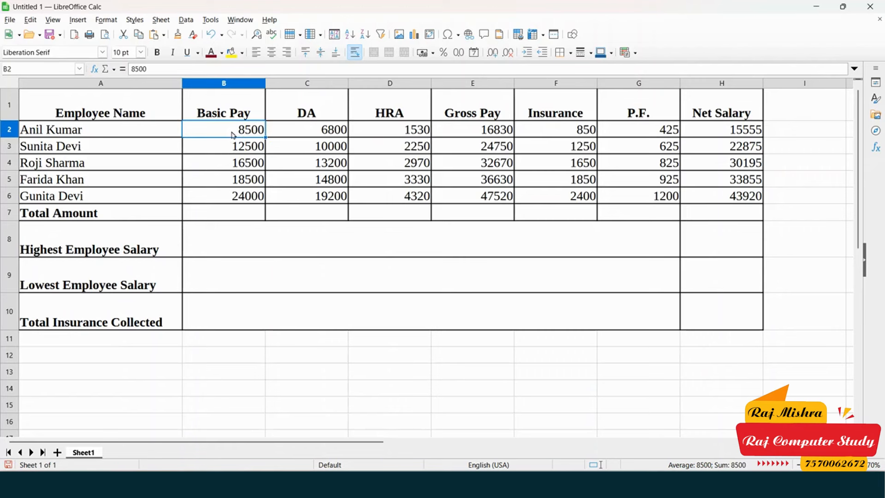
left_click(302, 135)
left_click(397, 130, "shift")
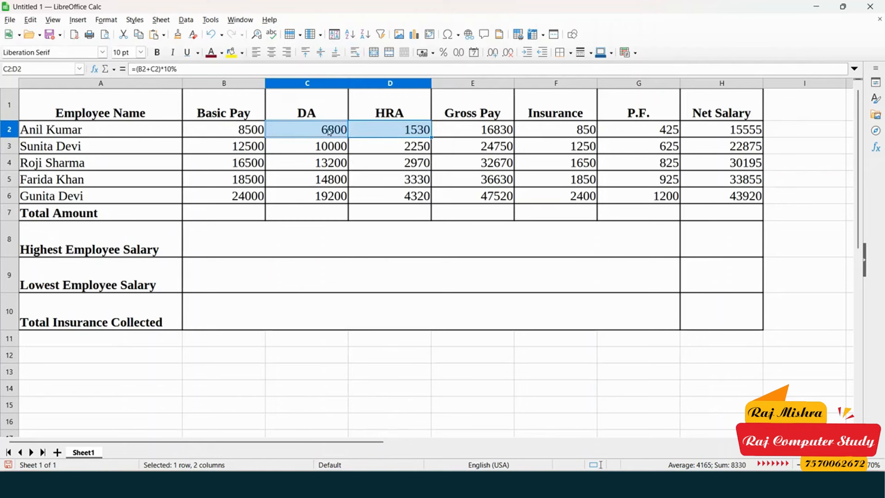
left_click(478, 130)
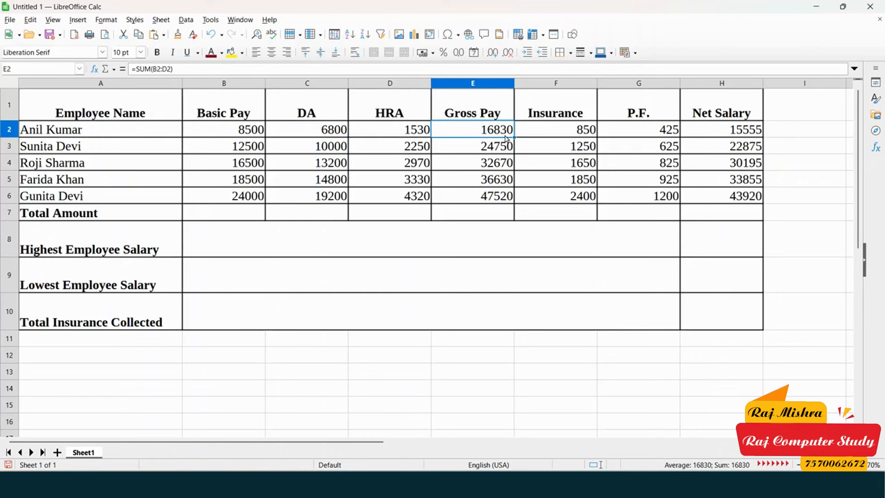
left_click(556, 133)
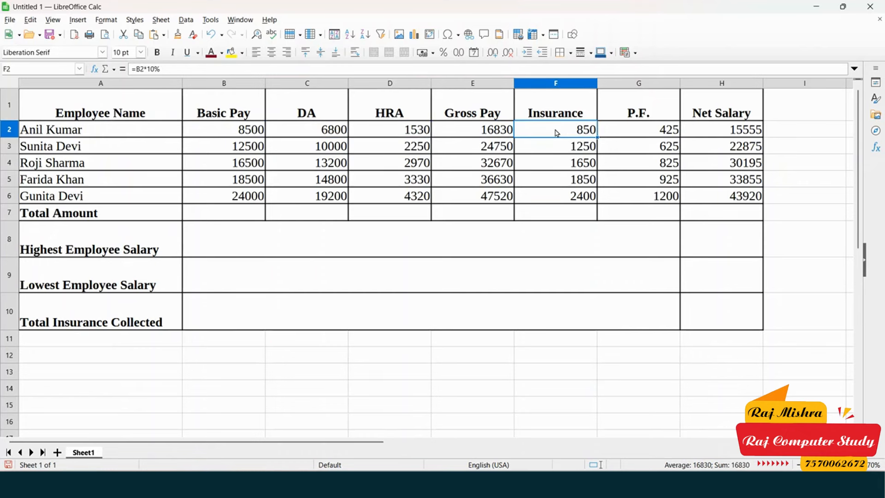
left_click(636, 136)
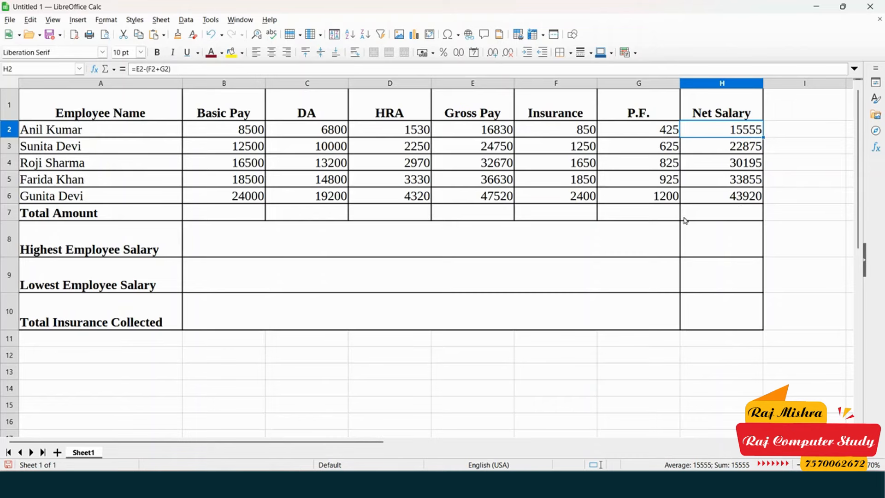
- In the question PDF, tick part (d), underline "Find out", mark under "Highest", and return to the summary rows in LibreOffice Calc
left_click(491, 484)
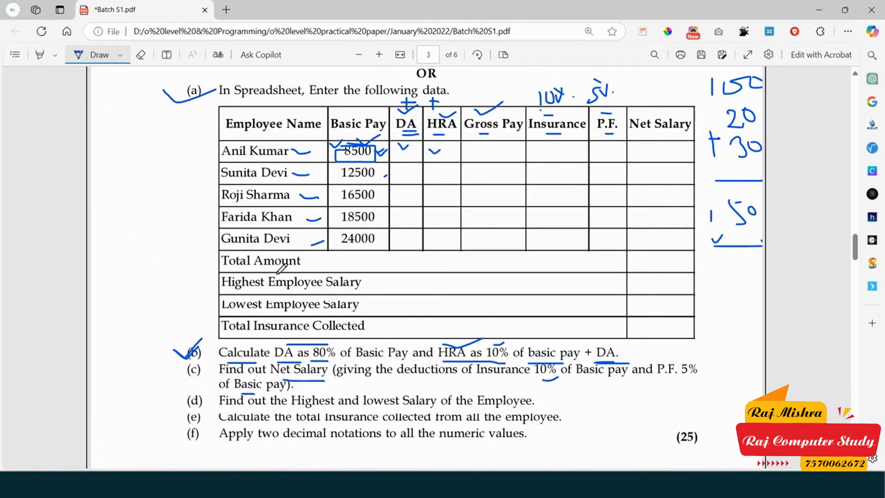
scroll(286, 344, "down", 1)
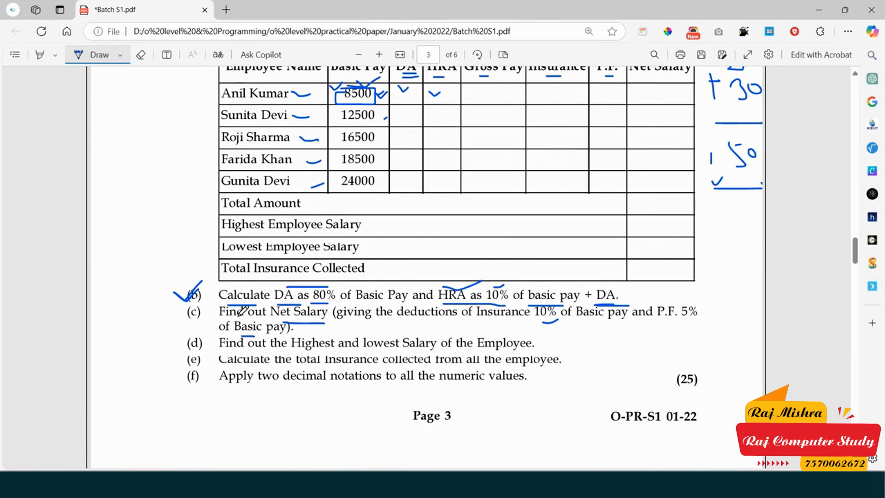
scroll(235, 308, "down", 3)
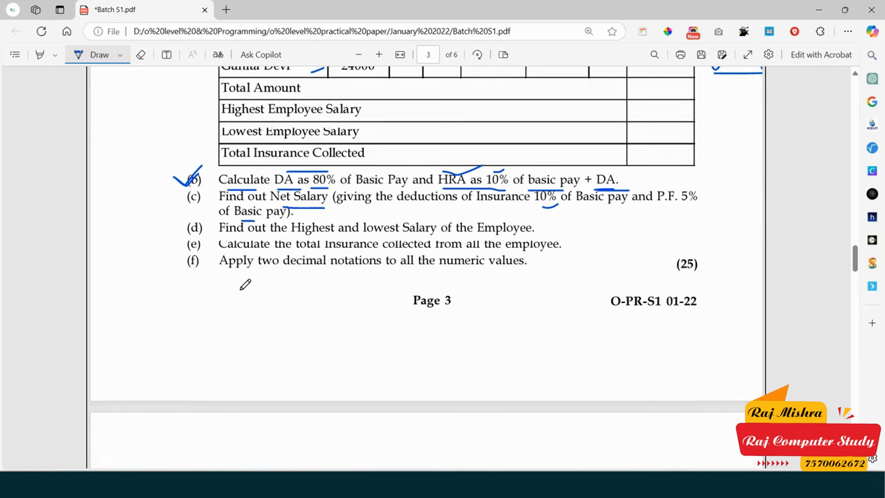
scroll(245, 284, "up", 1)
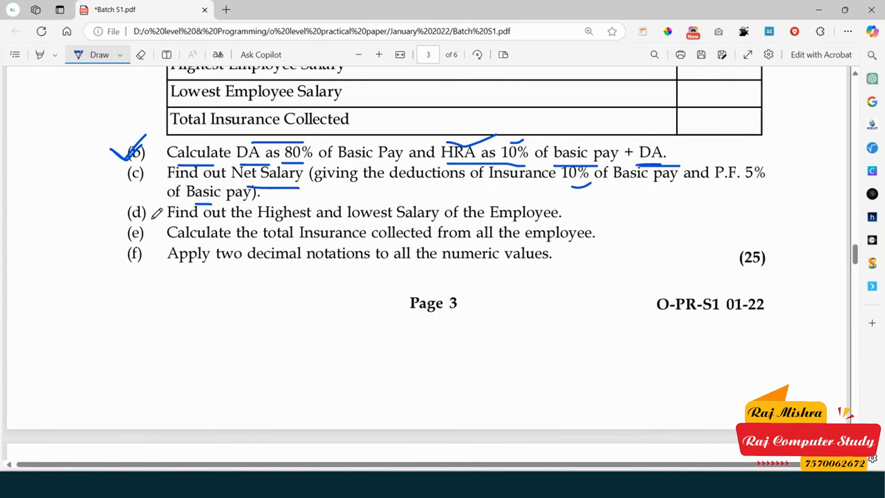
left_click_drag(111, 213, 129, 206)
left_click_drag(187, 227, 231, 227)
left_click_drag(302, 223, 310, 224)
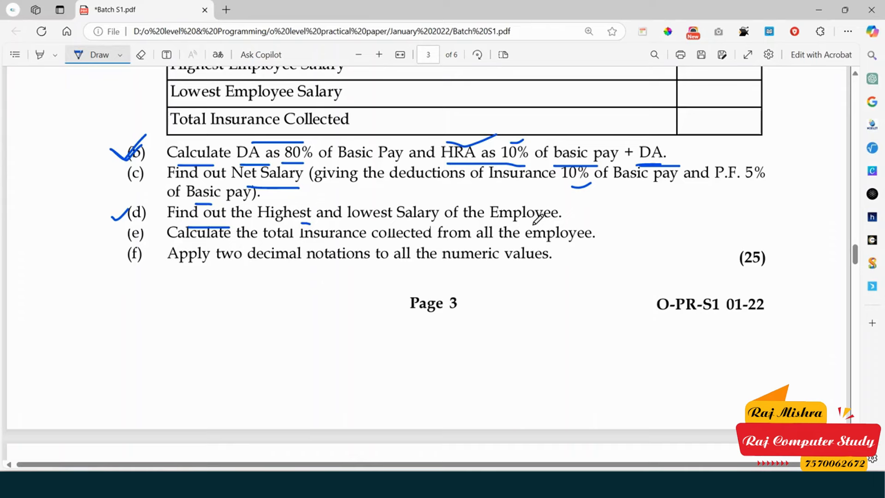
scroll(624, 228, "up", 4)
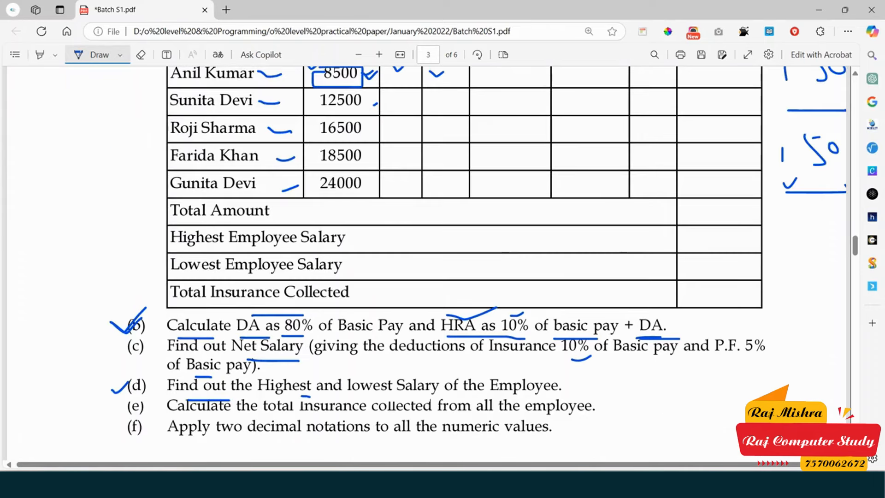
key("alt+Tab")
scroll(354, 213, "down", 1)
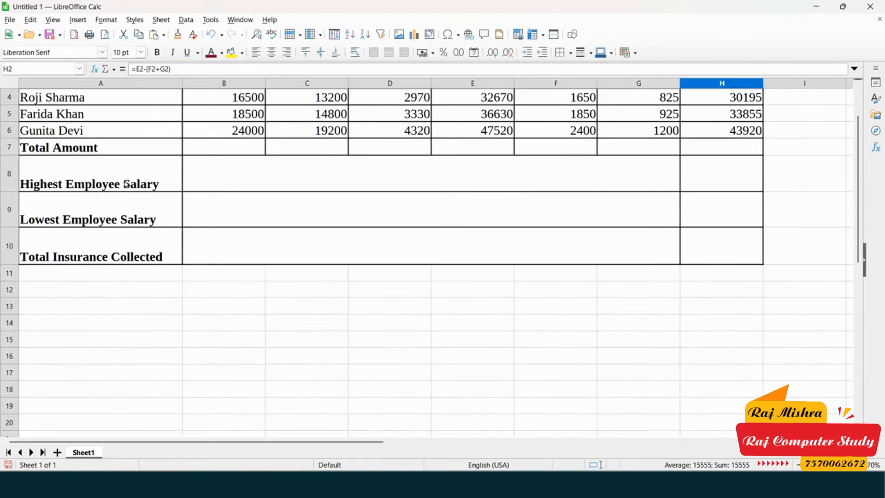
- Calculate the Highest Employee Salary in H8 with =MAX(H2:H6) over the Net Salary column and reselect the cell
left_click_drag(585, 180, 707, 186)
left_click(700, 180)
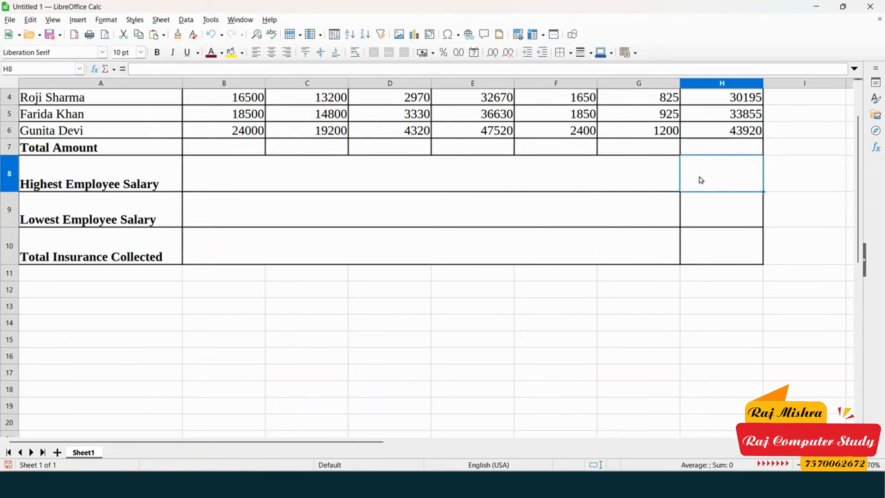
type("=")
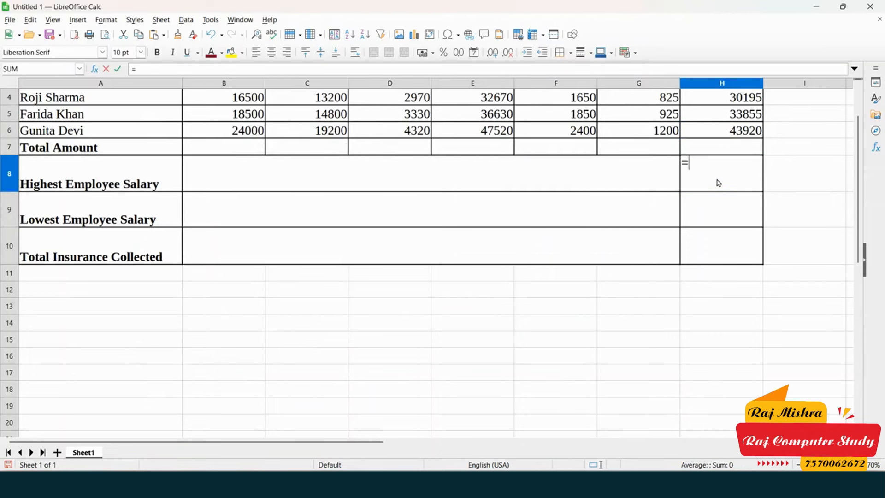
scroll(718, 183, "up", 1)
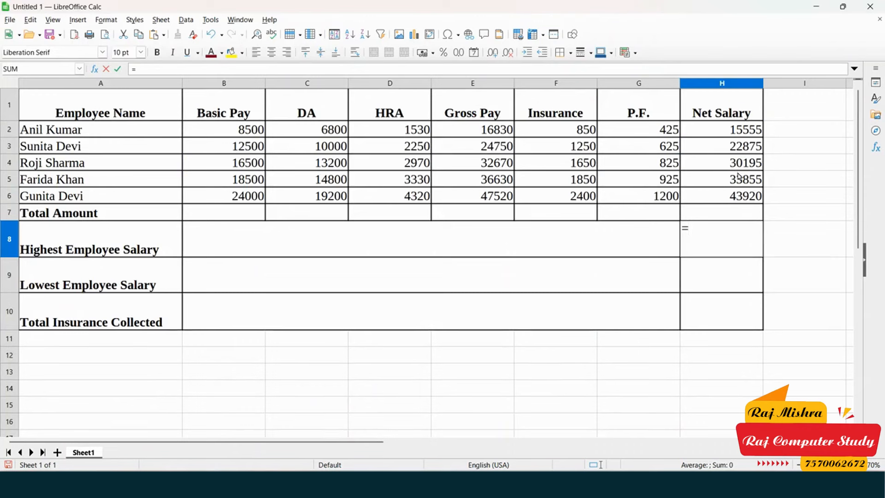
type("max(")
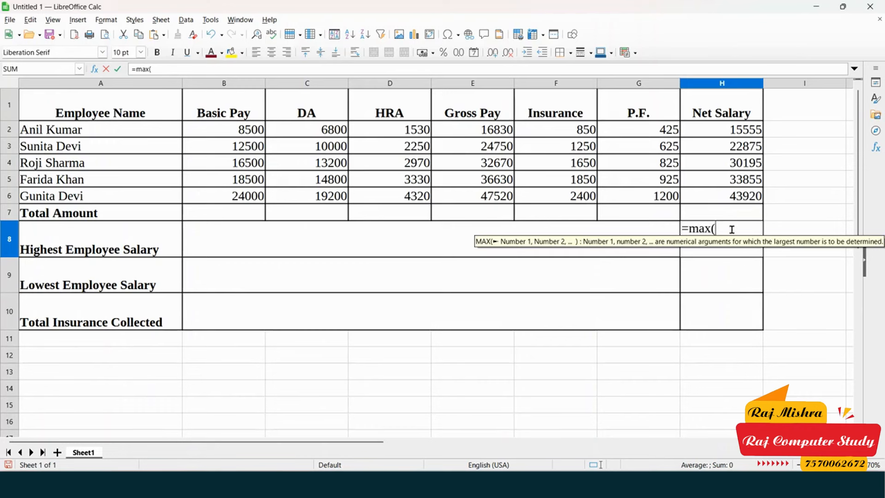
left_click_drag(724, 131, 722, 201)
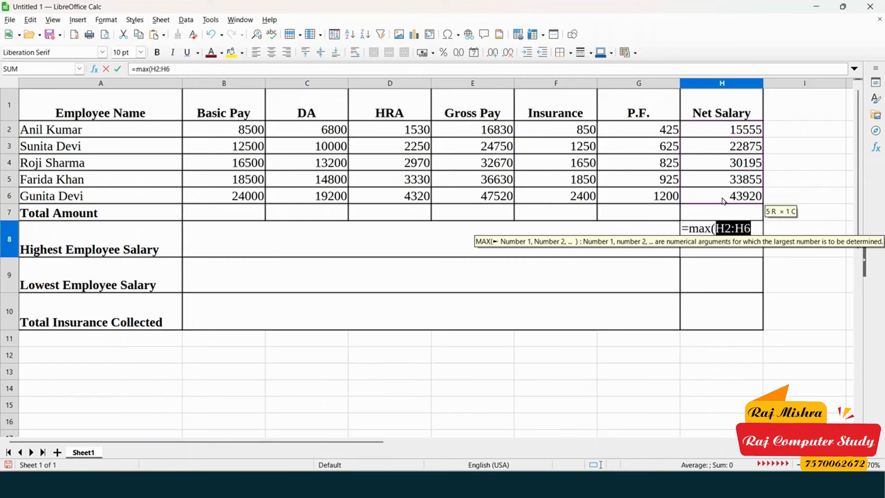
type(")")
key("Return")
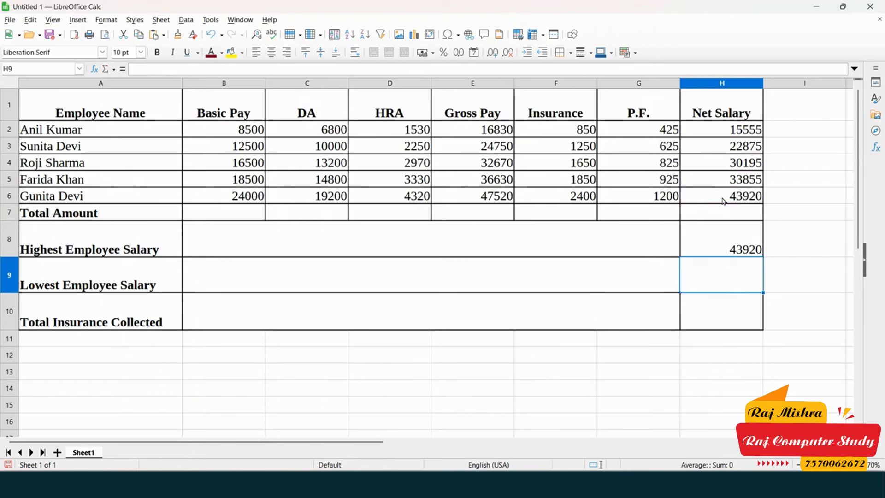
left_click(727, 237)
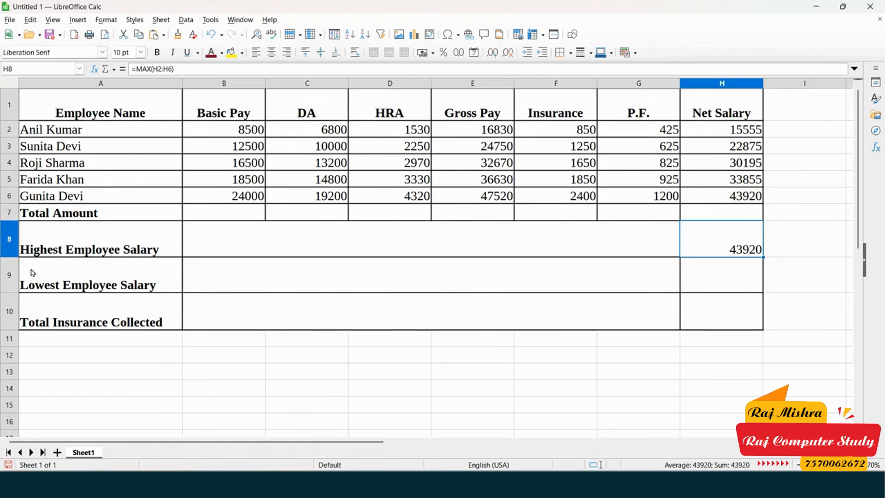
- Calculate the Lowest Employee Salary in H9 with =MIN(H2:H6) over the Net Salary column
left_click(704, 287)
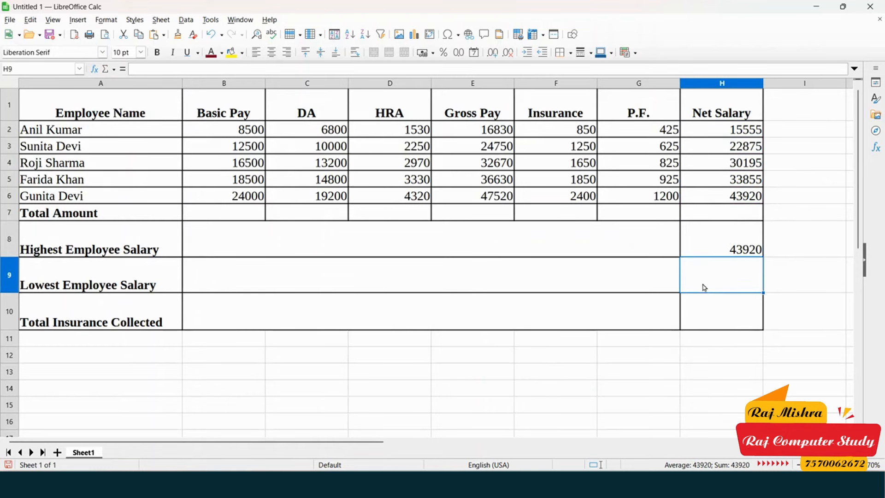
type("=min(")
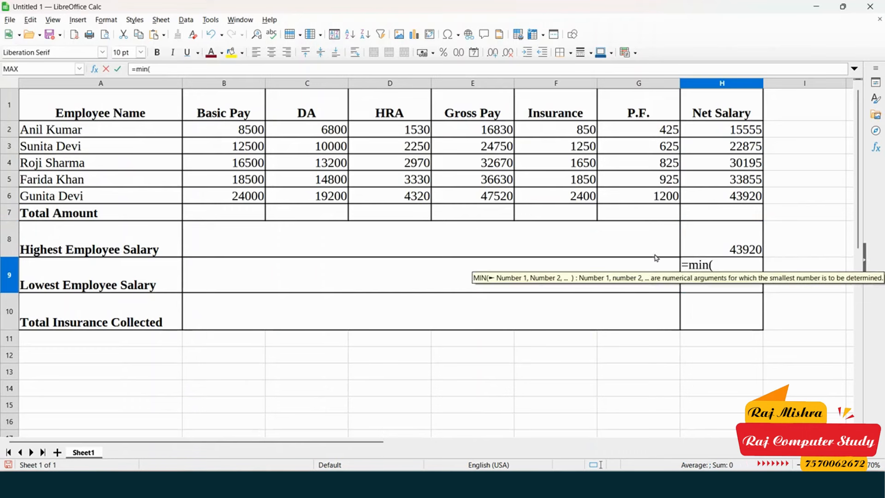
left_click_drag(734, 134, 736, 198)
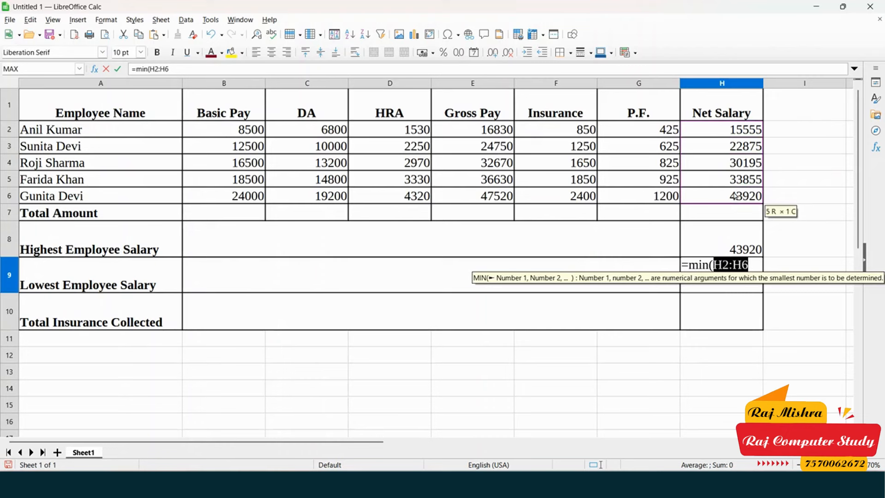
type(")")
key("Return")
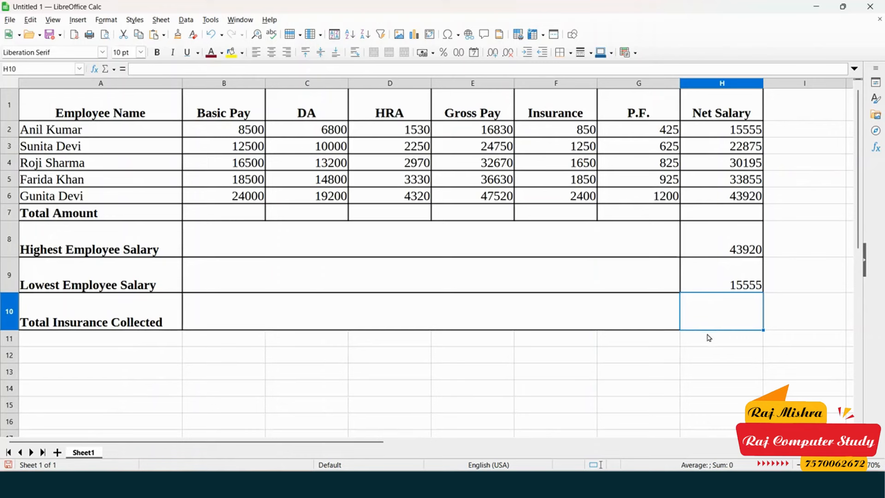
- Calculate the Total Insurance Collected in H10 with =SUM(F2:F6) over the Insurance column
type("=")
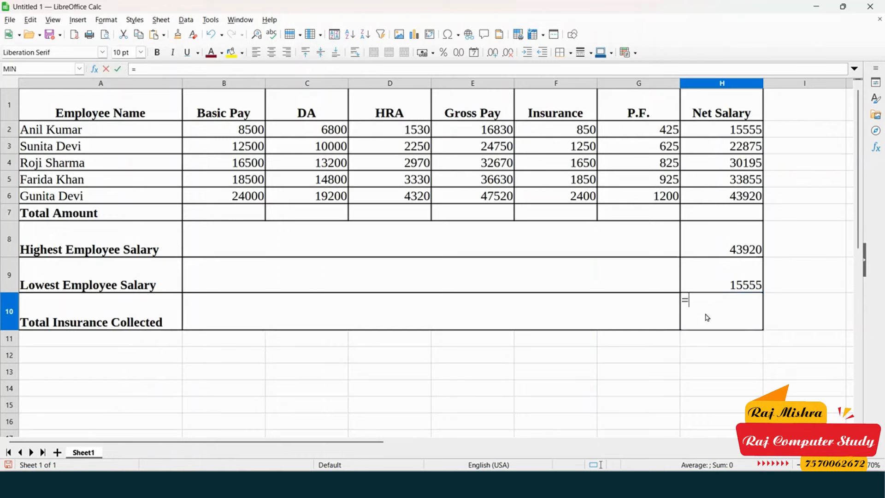
type("sum(")
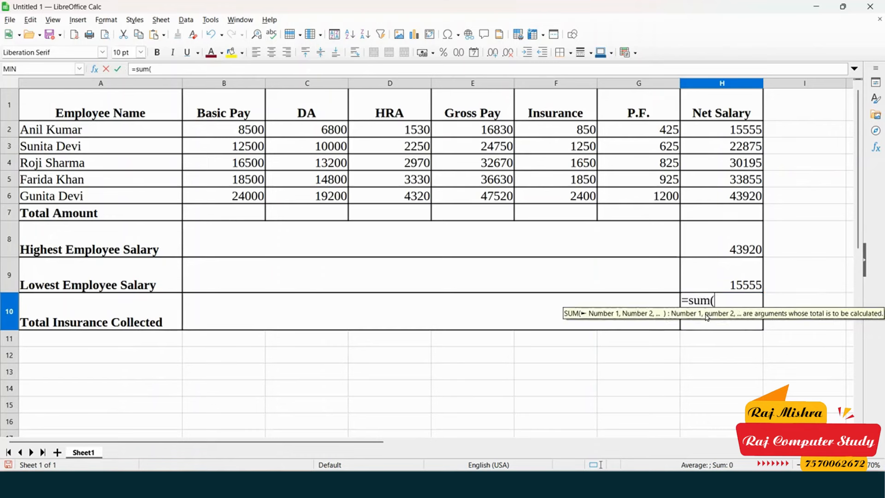
left_click_drag(563, 131, 562, 203)
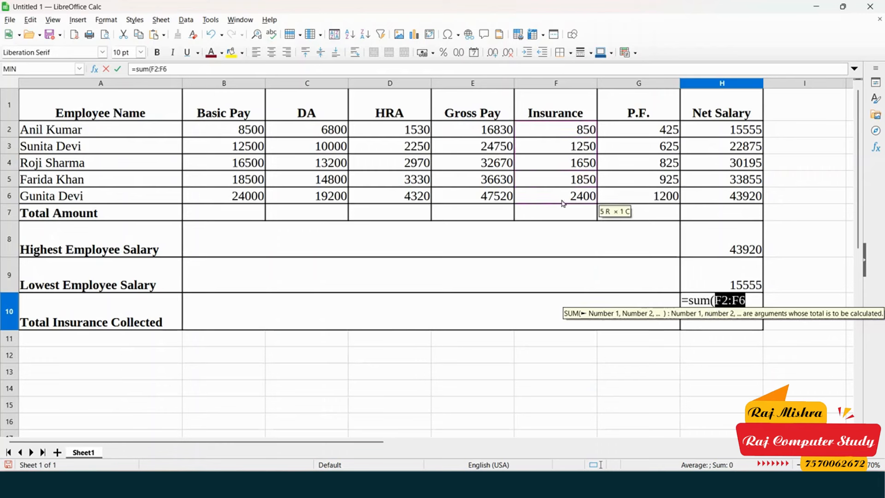
type(")")
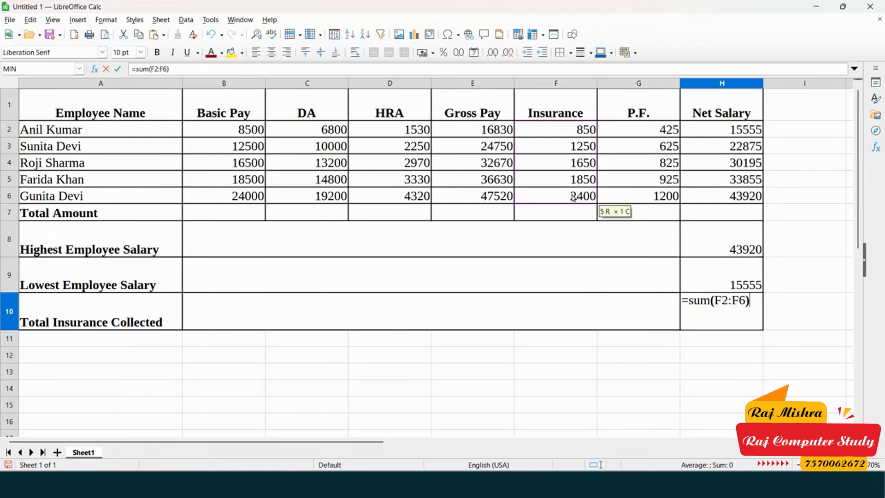
key("Return")
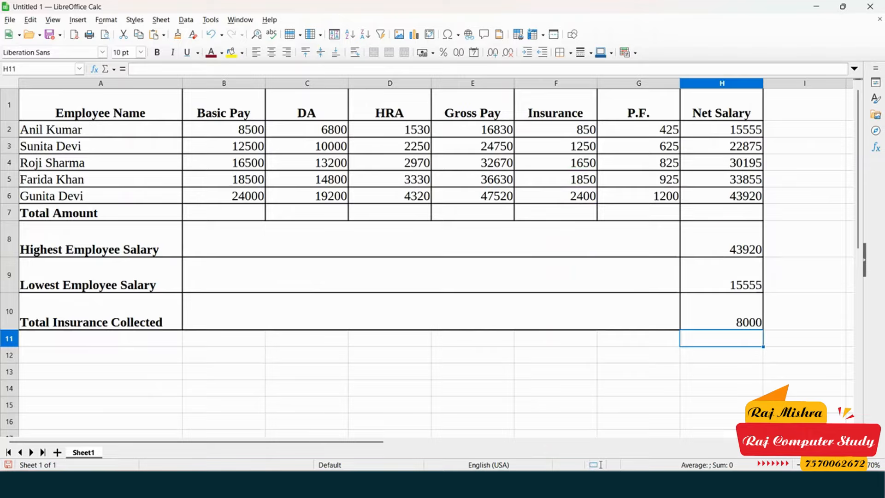
- In the question PDF, tick part (e), bracket parts (b) to (e), underline "total" in part (e), and return to LibreOffice Calc
key("alt+Tab")
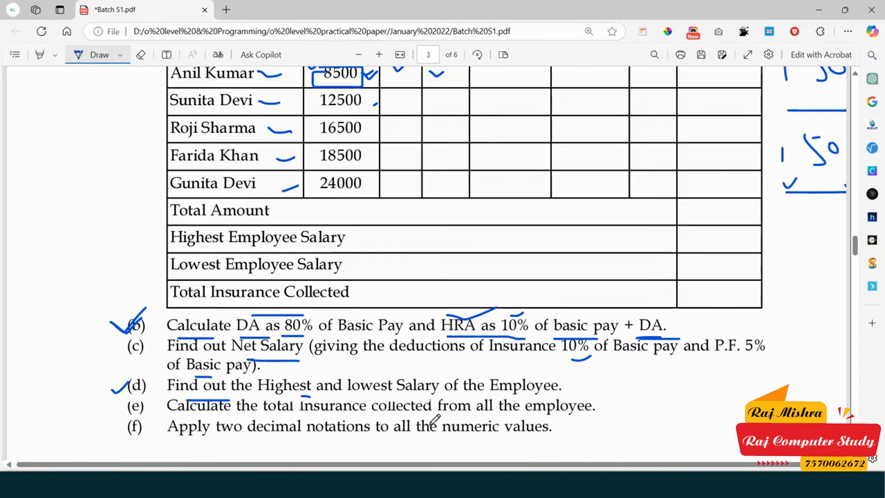
left_click_drag(111, 408, 143, 398)
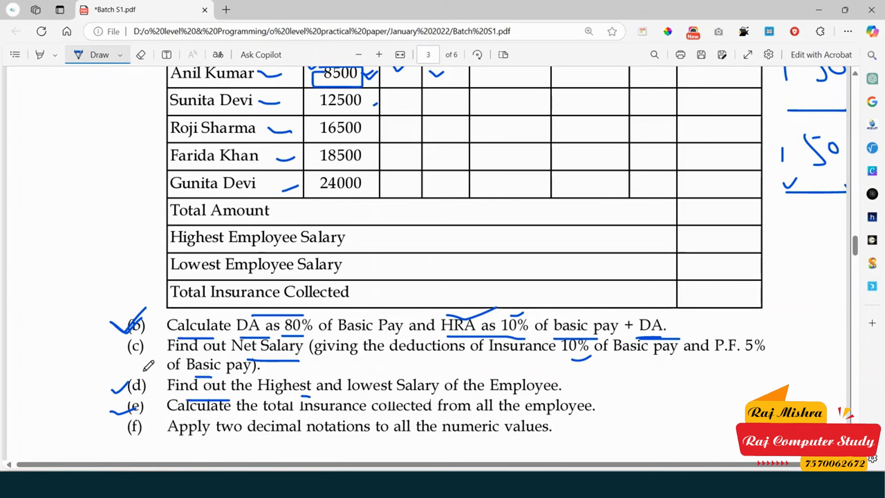
left_click_drag(157, 323, 155, 409)
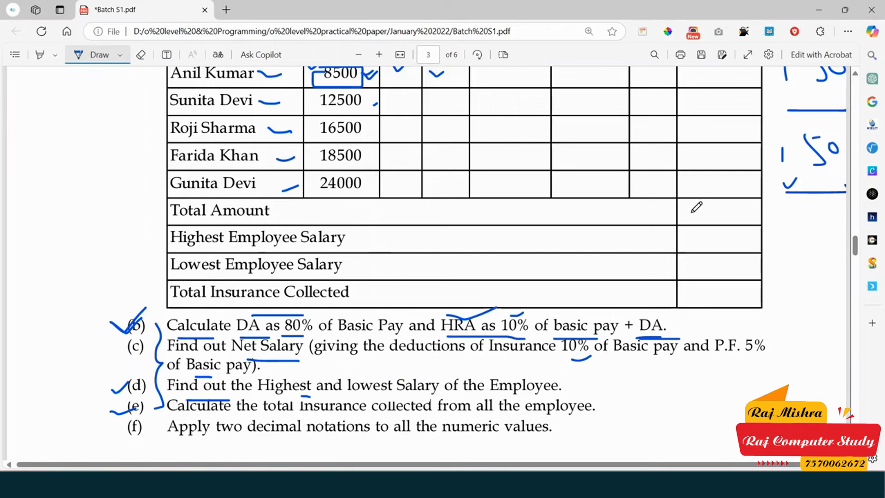
key("alt+Tab")
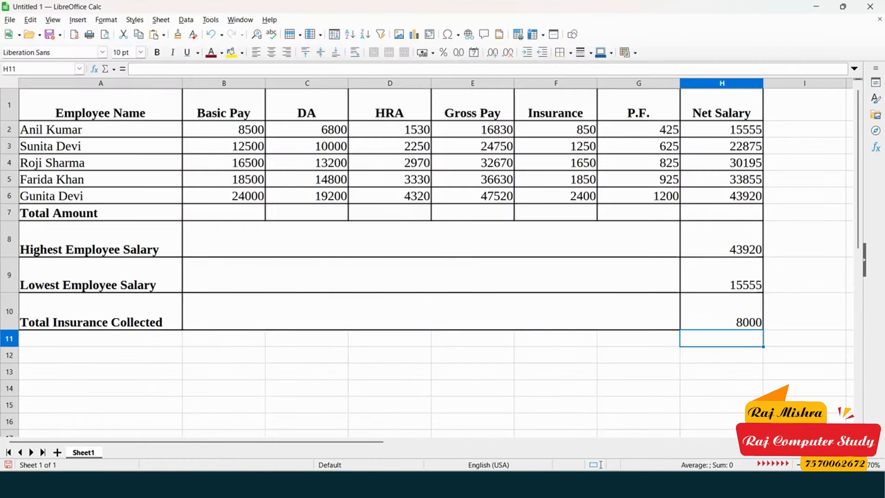
key("alt+Tab")
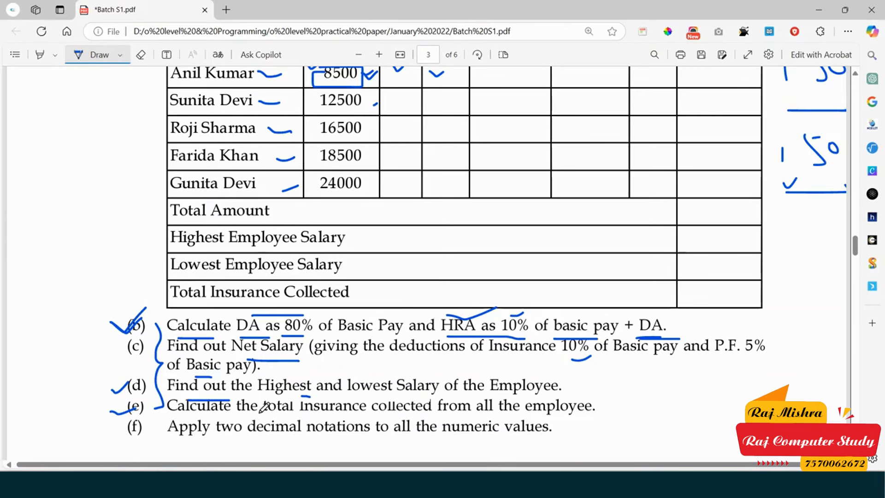
left_click_drag(262, 412, 292, 411)
left_click(594, 485)
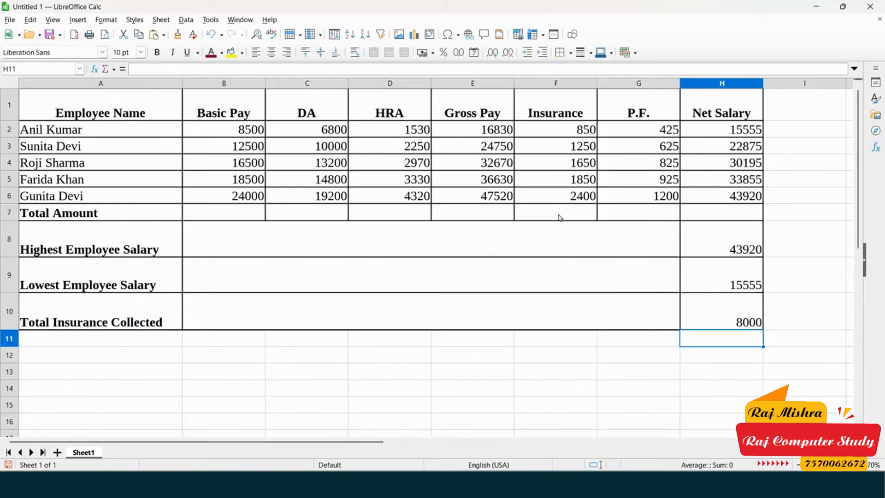
- Underline the two decimal notations requirement in part (f) of the question PDF, and return to the sheet in LibreOffice Calc
left_click(461, 212)
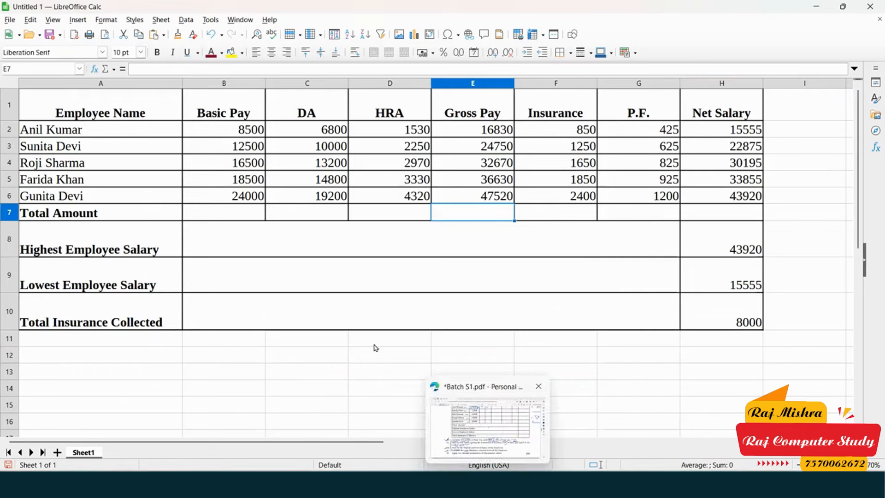
left_click(306, 316)
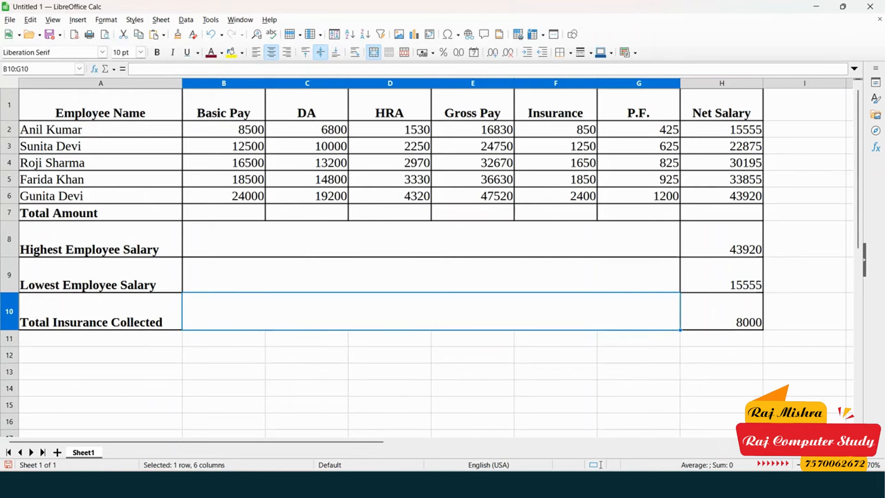
key("alt+Tab")
left_click_drag(197, 439, 341, 443)
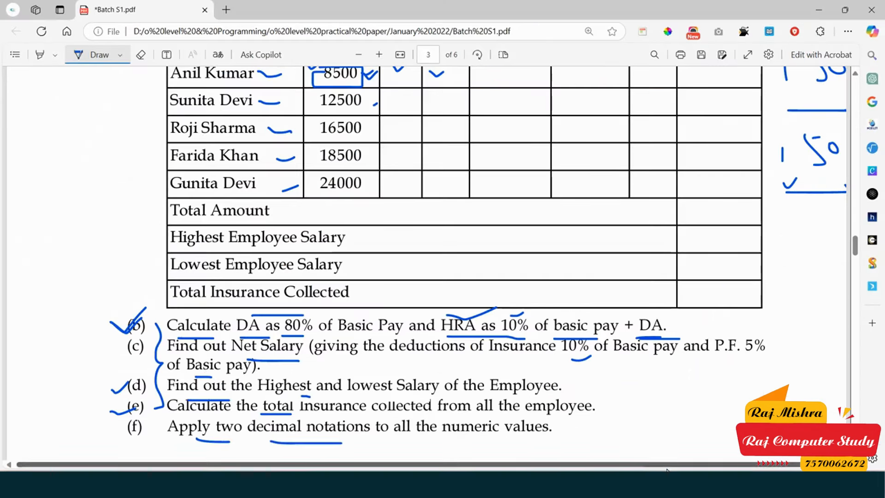
key("alt+Tab")
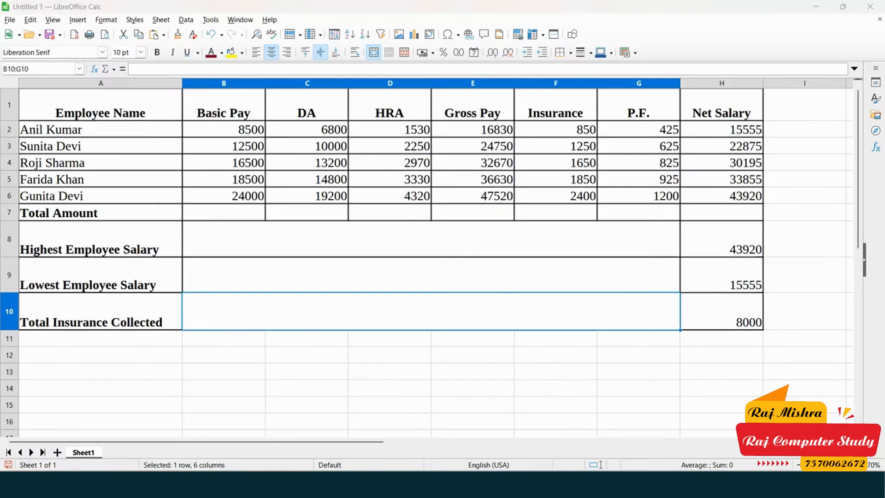
- Format all numeric cells in B2:H10 with two decimal places
left_click(242, 130)
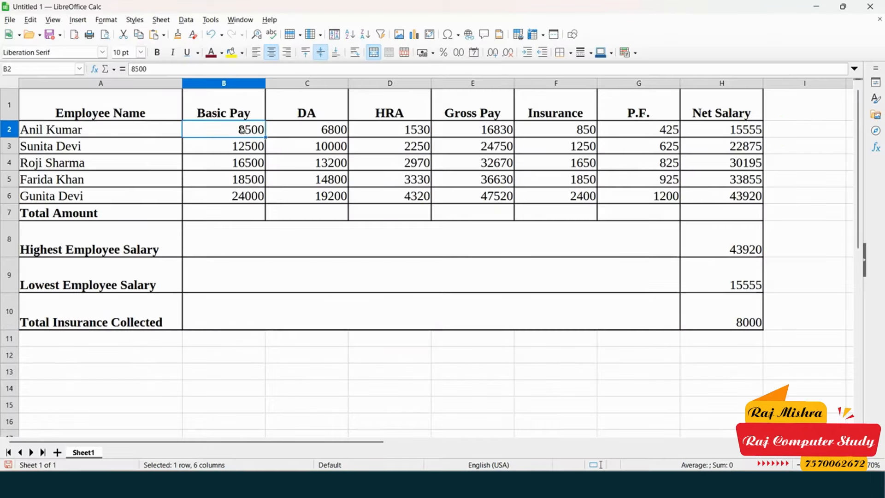
left_click_drag(242, 131, 725, 308)
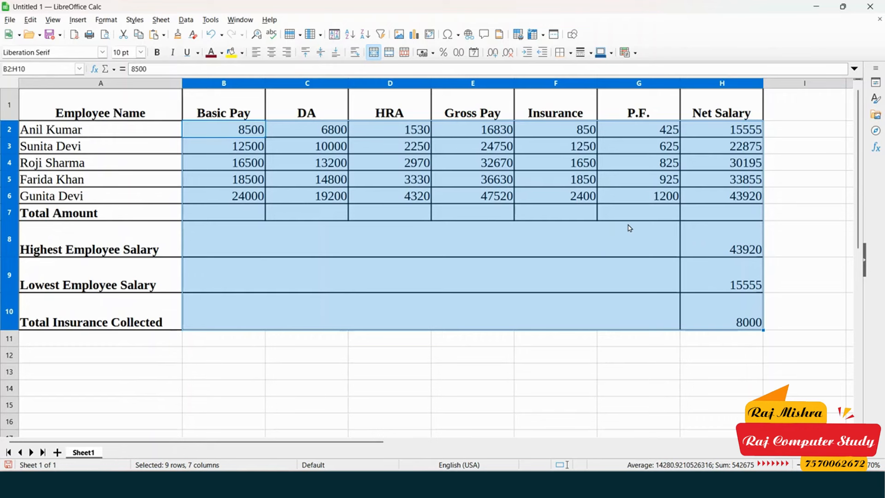
left_click(493, 58)
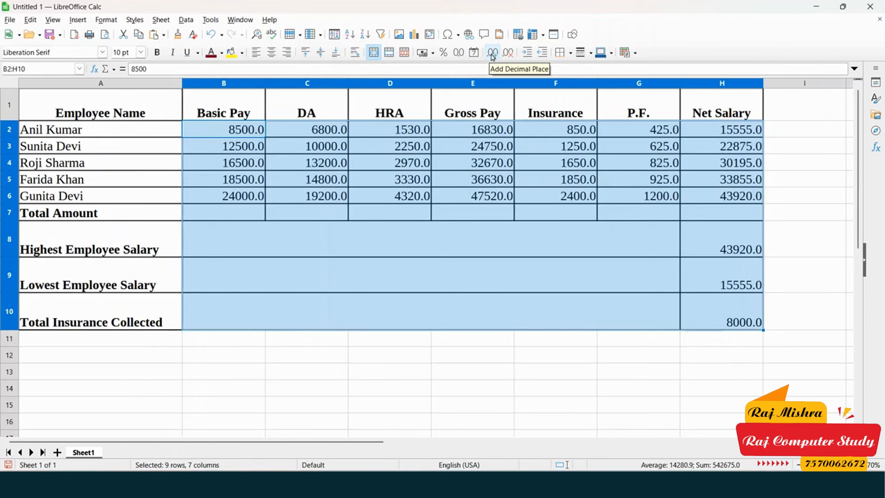
left_click(493, 57)
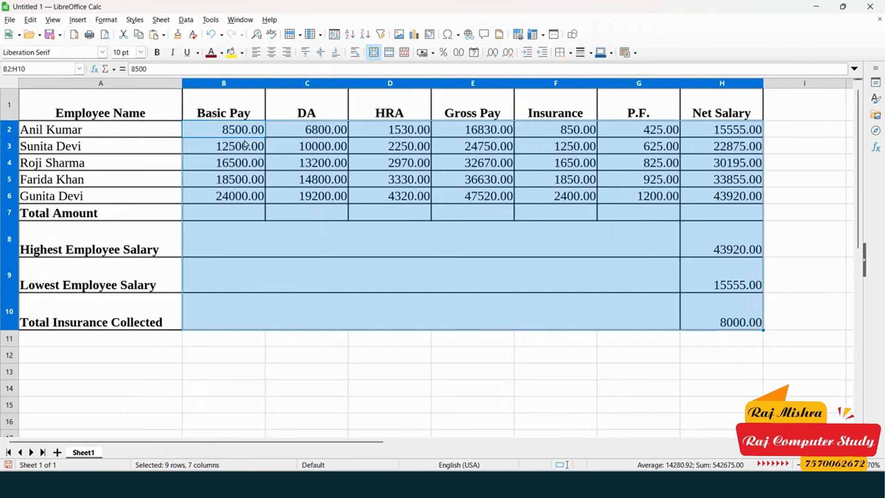
left_click(703, 230)
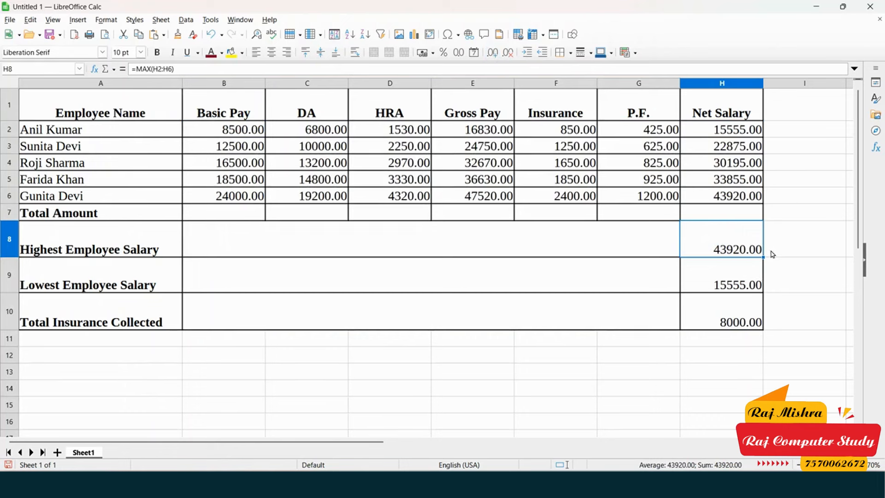
- Total the Gross Pay column in E7 of the Total Amount row with =SUM(E2:E6) and reselect that cell
left_click_drag(484, 134, 486, 196)
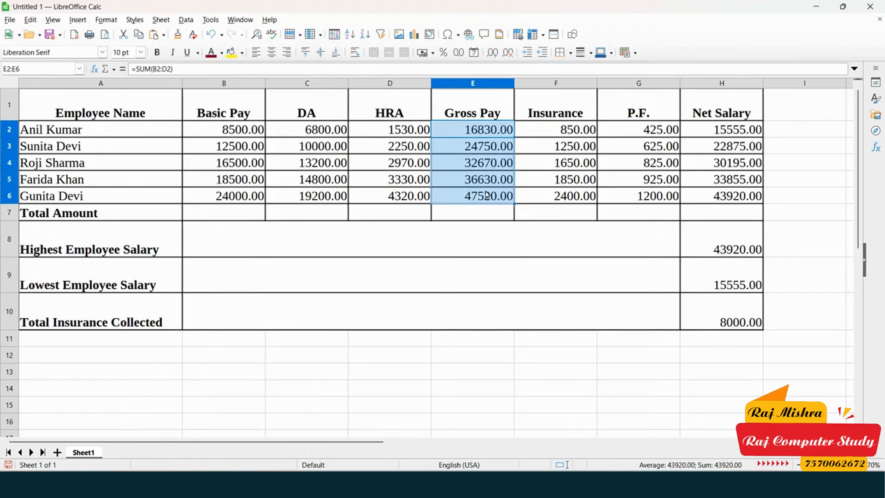
left_click(489, 216)
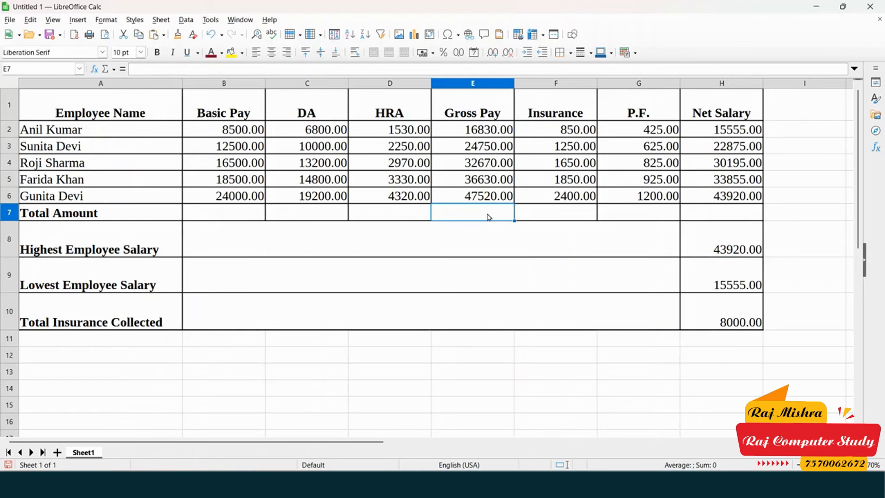
key("alt+equal")
key("Return")
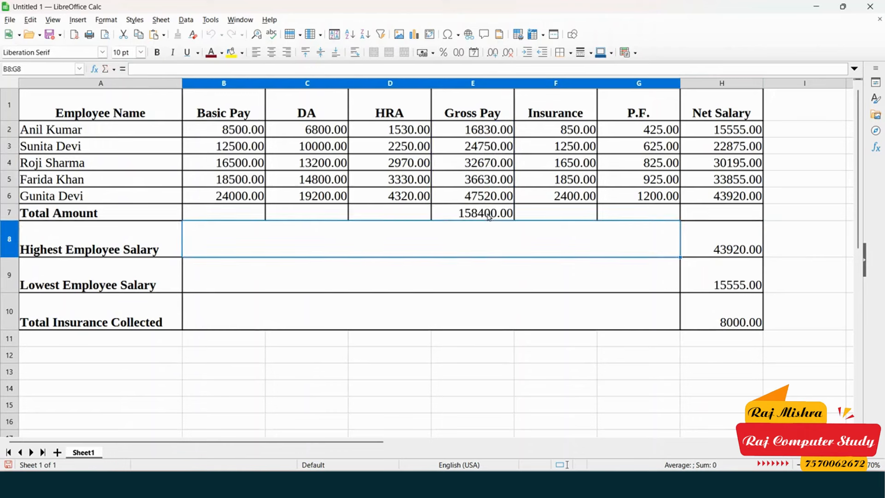
left_click(543, 212)
left_click(510, 220)
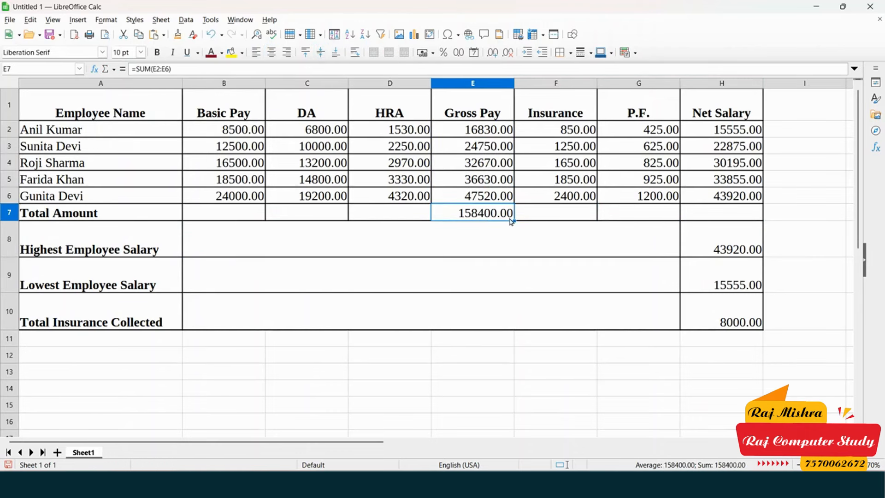
- Copy the Gross Pay total formula across F7:H7 to total the Insurance, P.F. and Net Salary columns
left_click_drag(531, 220, 754, 215)
left_click(840, 248)
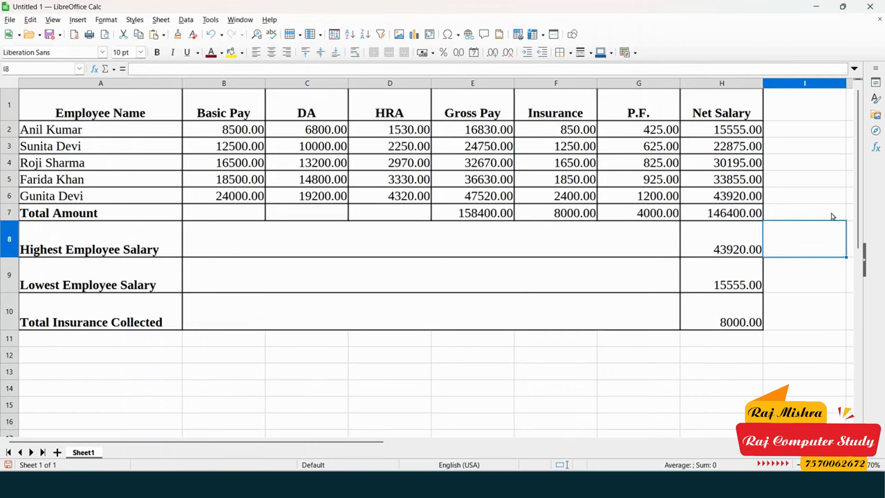
left_click(815, 181)
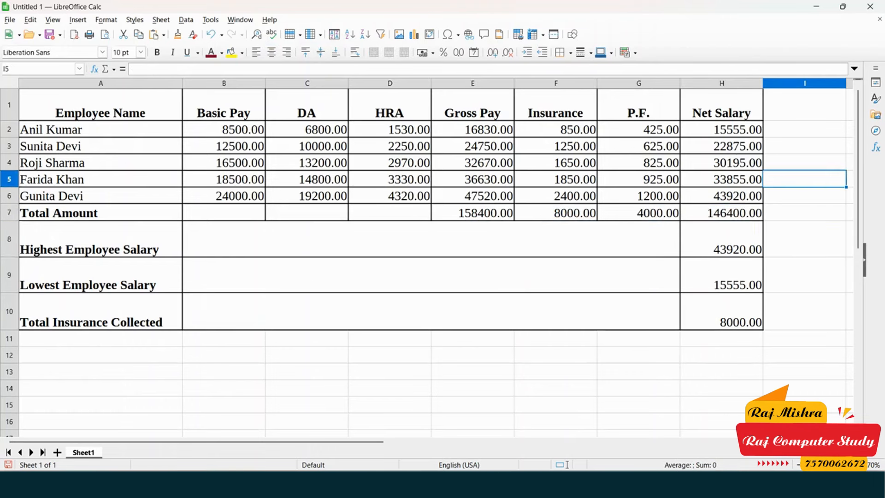
- Switch to the question PDF in Microsoft Edge and draw ticks beside the question 1 employee worksheet table and the alternative salary spreadsheet table
mouse_move(488, 484)
left_click(488, 419)
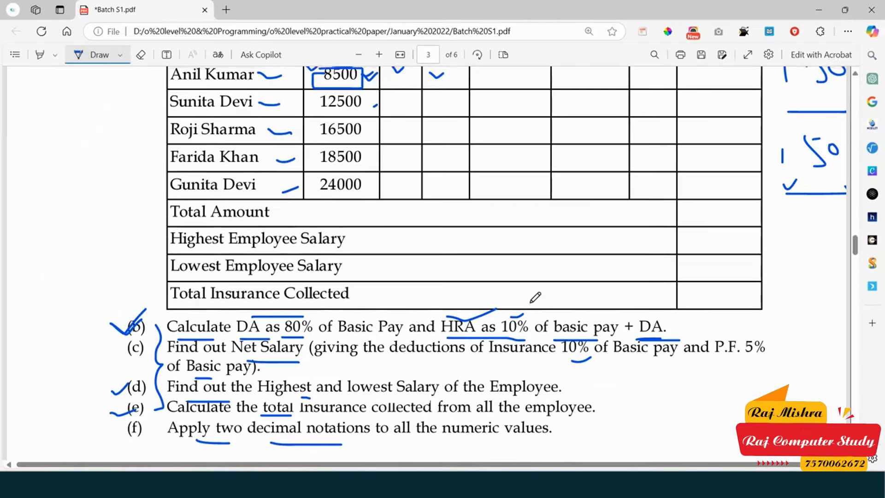
scroll(530, 297, "up", 10)
scroll(541, 302, "down", 5)
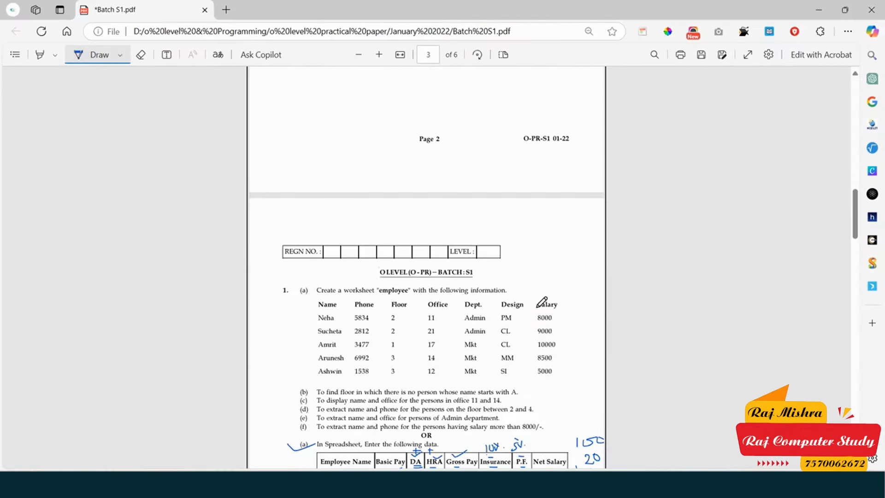
scroll(542, 305, "up", 4)
scroll(542, 306, "down", 8)
scroll(541, 306, "up", 3)
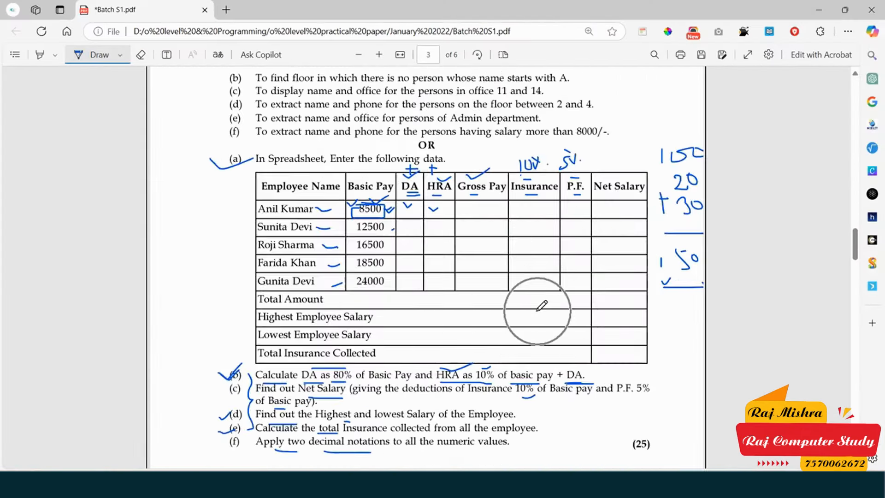
scroll(218, 175, "down", 6)
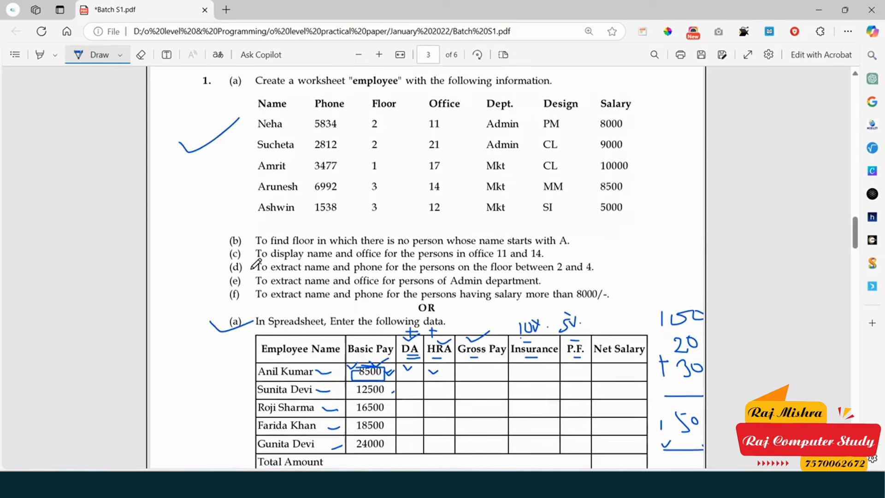
left_click_drag(224, 154, 244, 131)
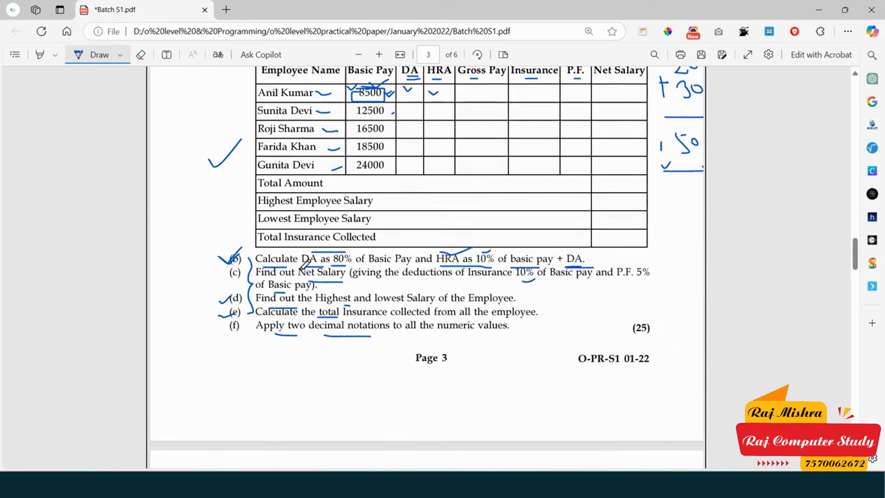
- Examine questions 2 and 3 on page 5 of the question PDF and return to question 1 on page 3
scroll(401, 240, "down", 8)
scroll(438, 250, "down", 10)
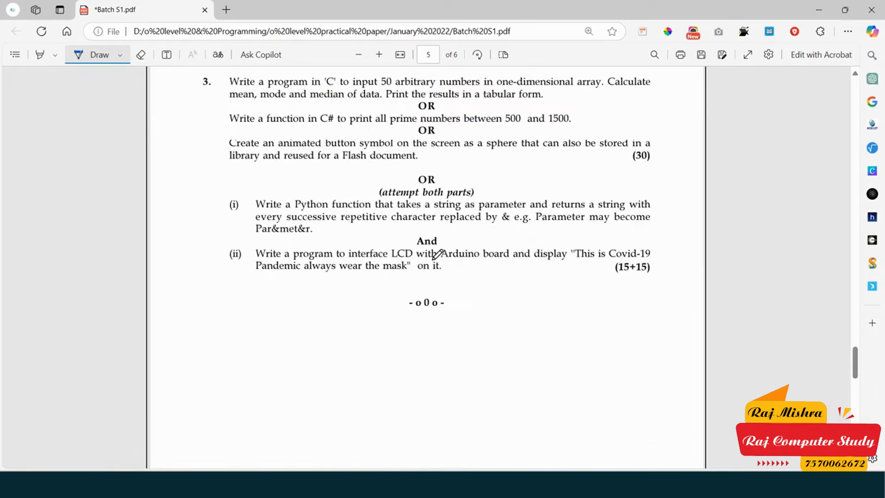
scroll(438, 254, "up", 3)
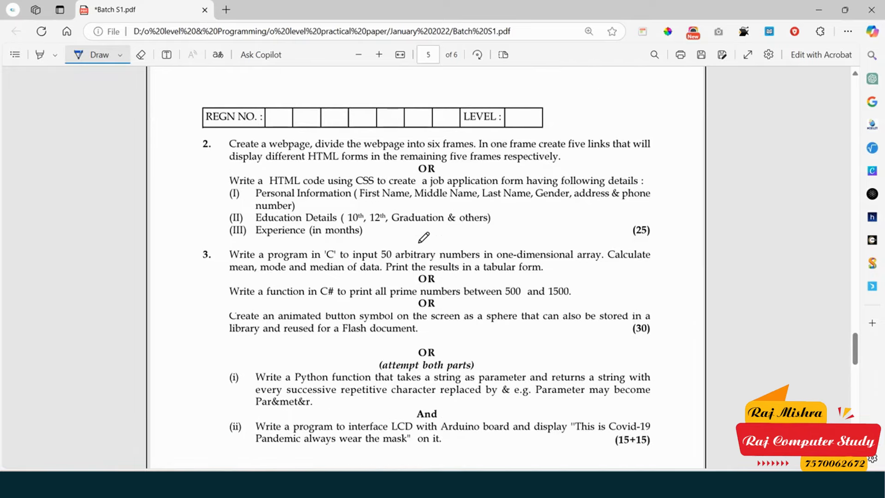
scroll(419, 242, "up", 20)
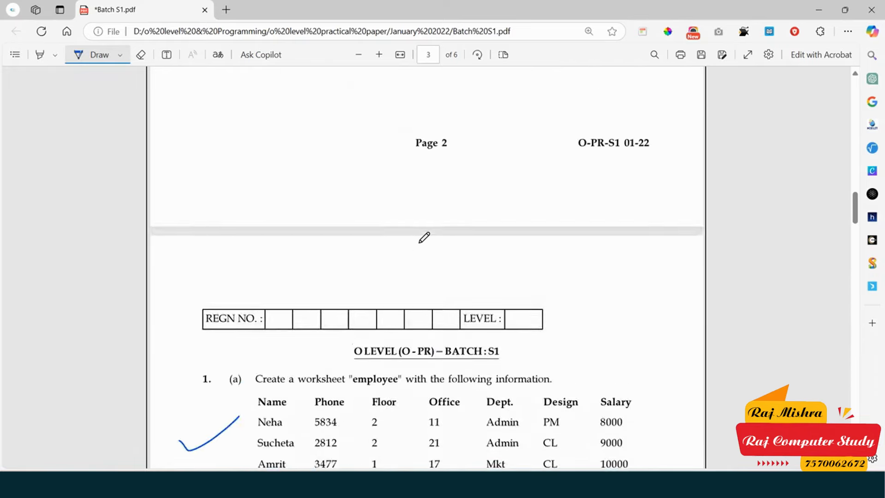
scroll(424, 240, "down", 10)
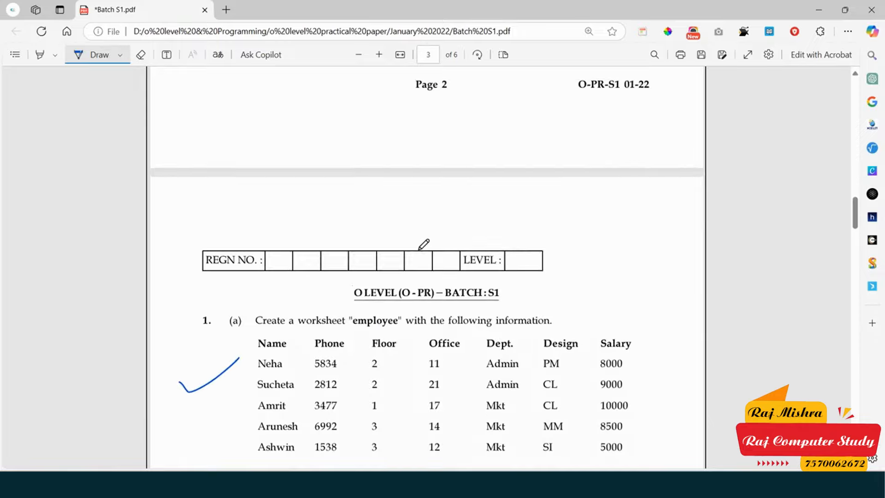
scroll(423, 244, "down", 3)
scroll(424, 243, "up", 1)
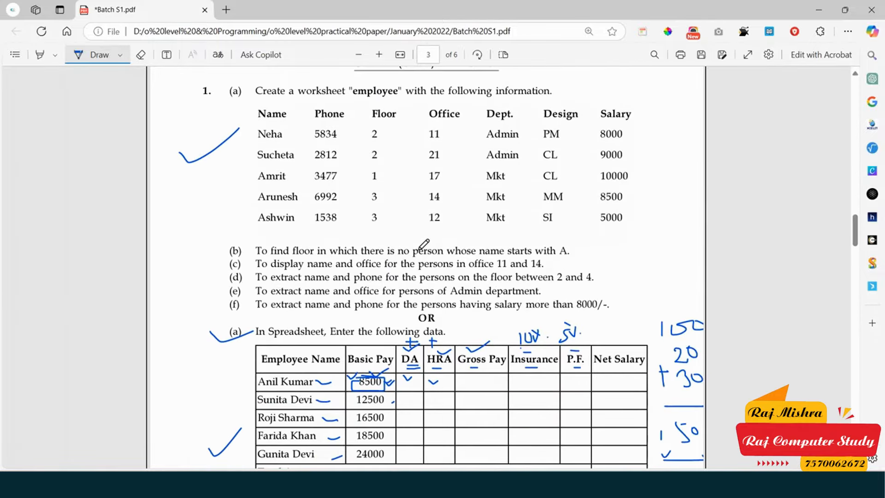